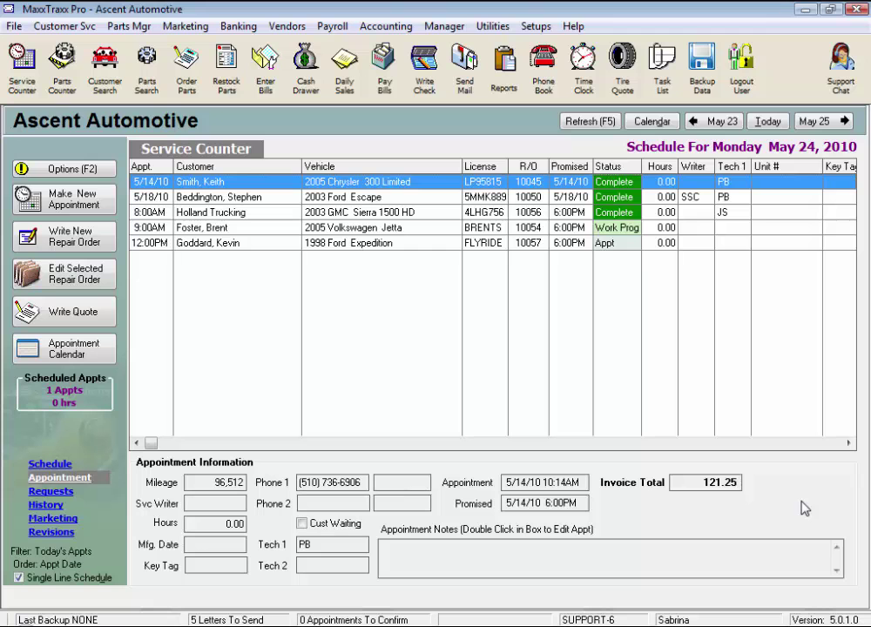
Select the 2003 Ford Escape row, repair order 10050, on the Service Counter schedule.
click(573, 200)
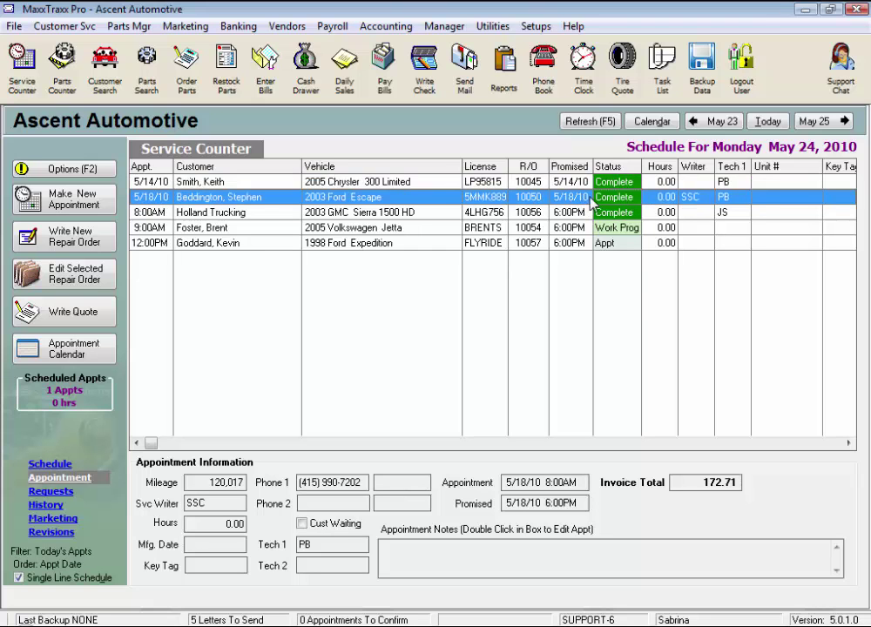
Open repair order 10050 and close it with Close & Pay.
double_click(433, 207)
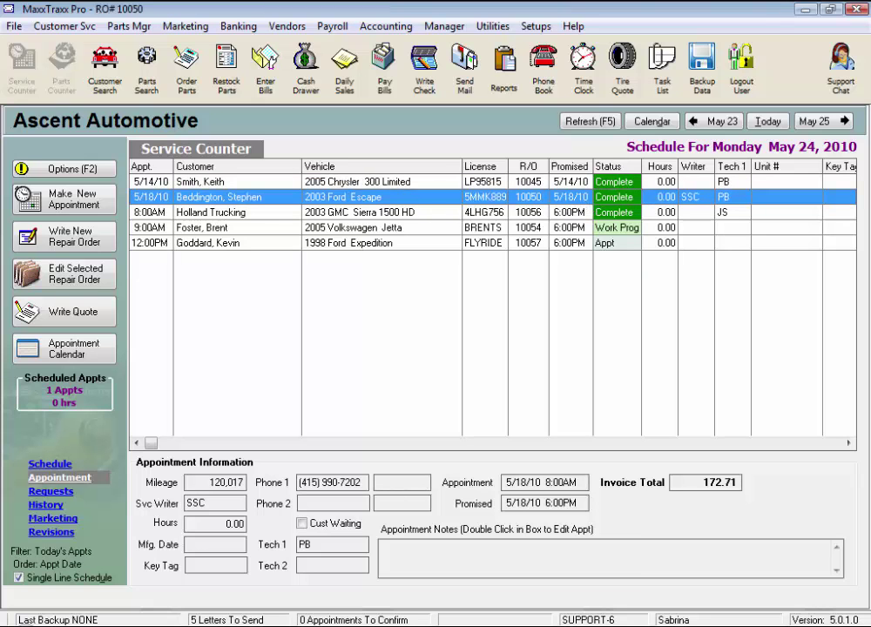
click(723, 541)
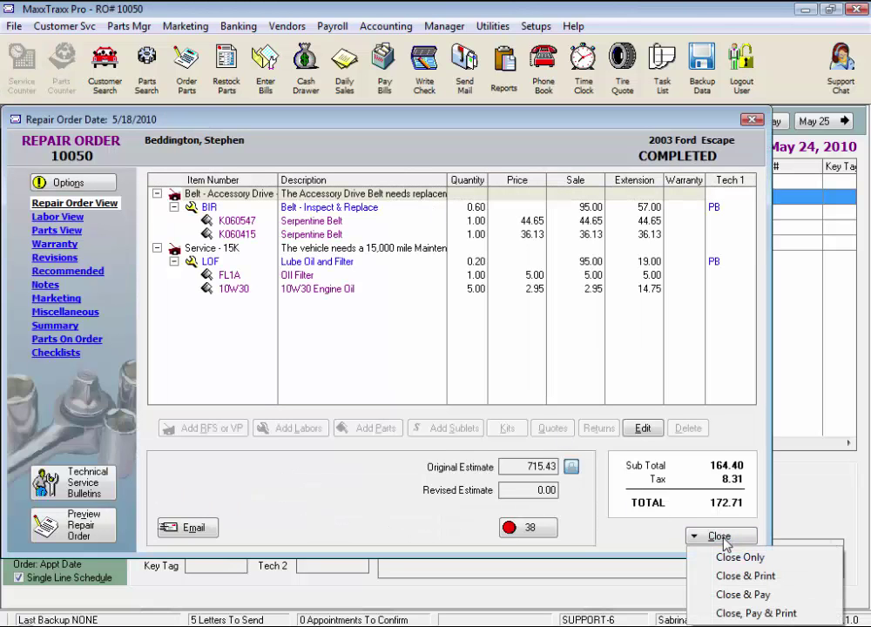
click(727, 613)
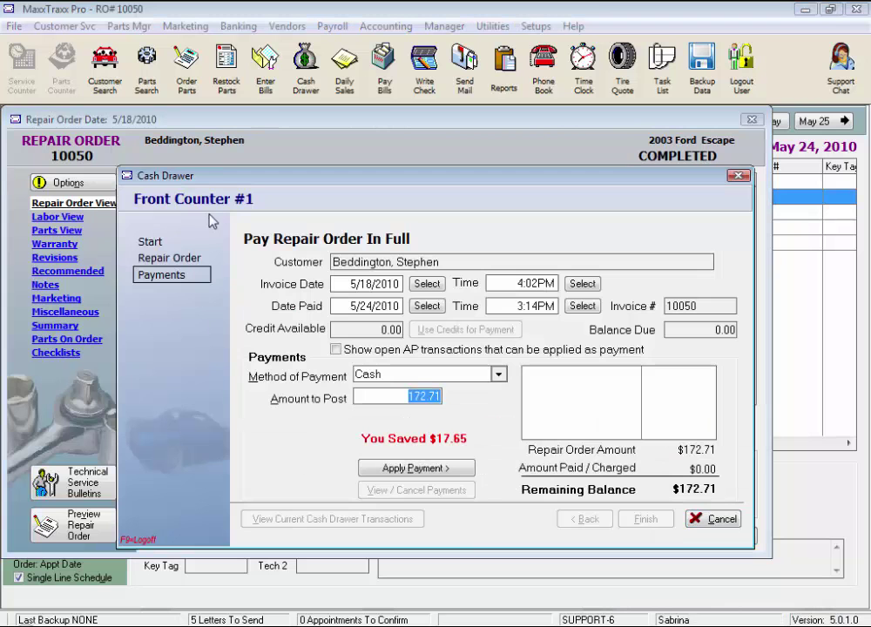
Review the payment date and time, and toggle listing open AP transactions on and off.
drag(336, 284, 414, 310)
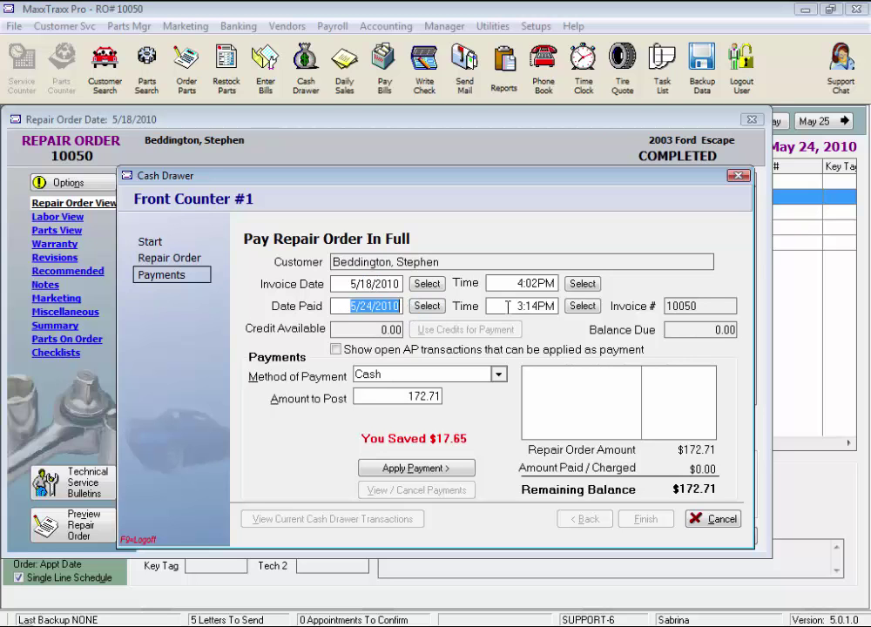
drag(496, 305, 556, 307)
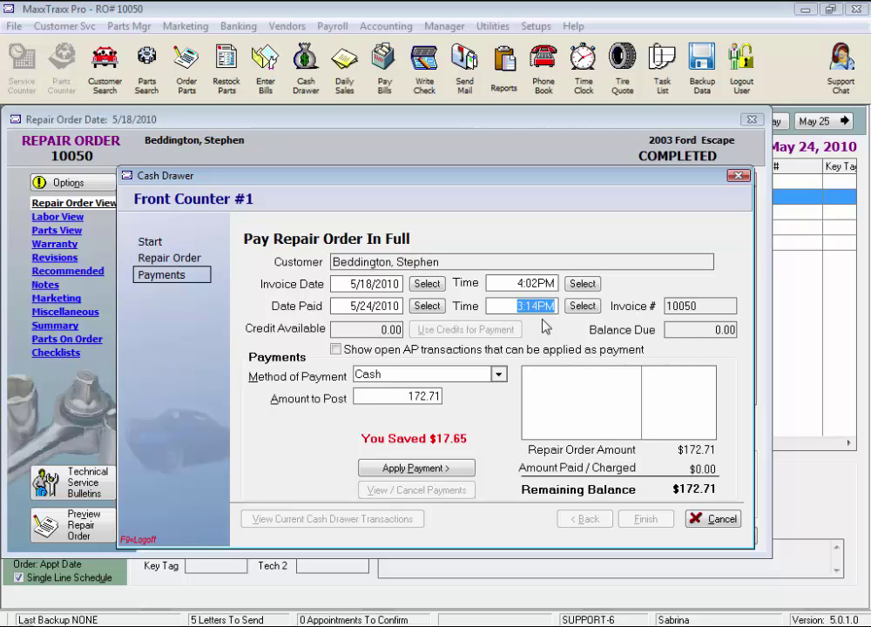
click(336, 351)
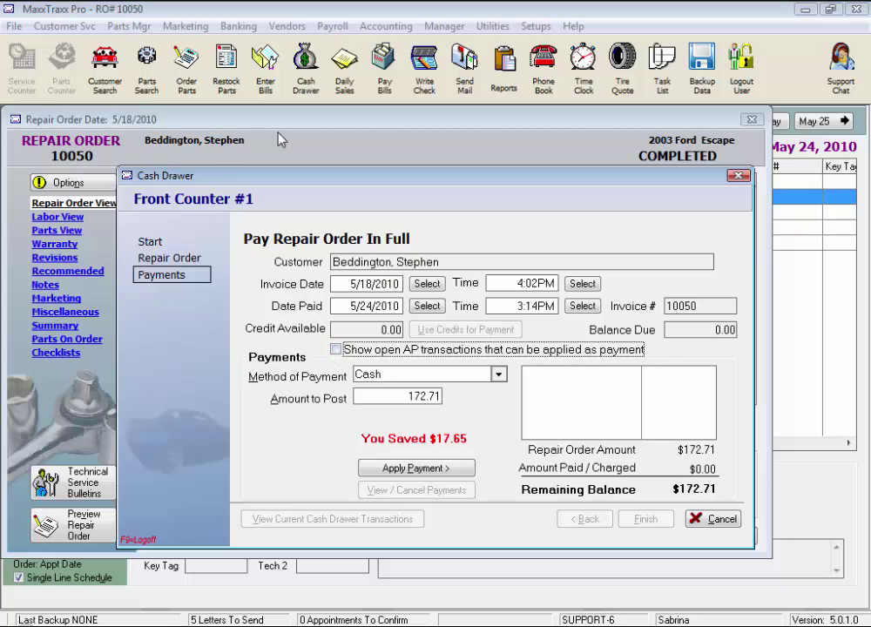
click(336, 350)
Post a $100.00 Visa payment toward the order.
click(498, 374)
click(402, 497)
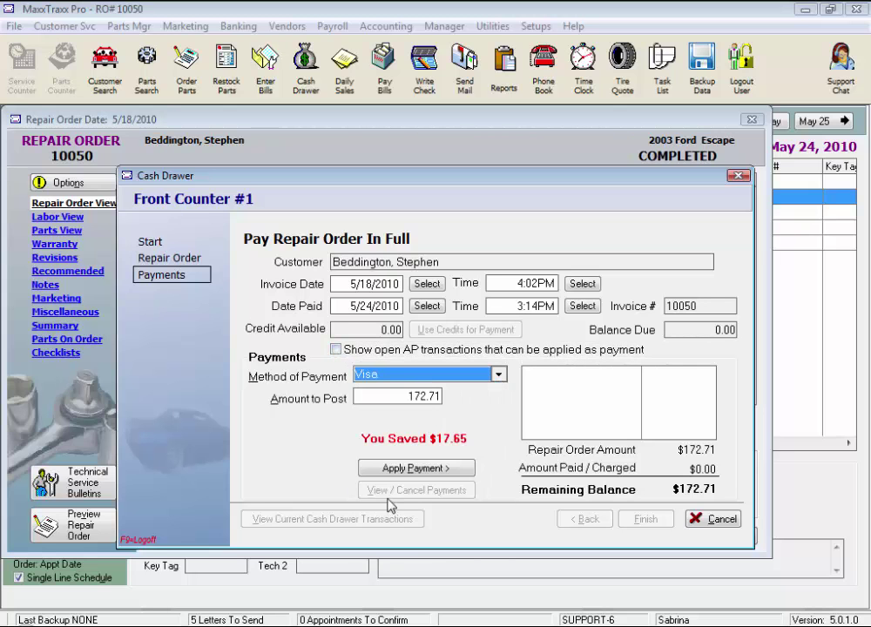
double_click(399, 396)
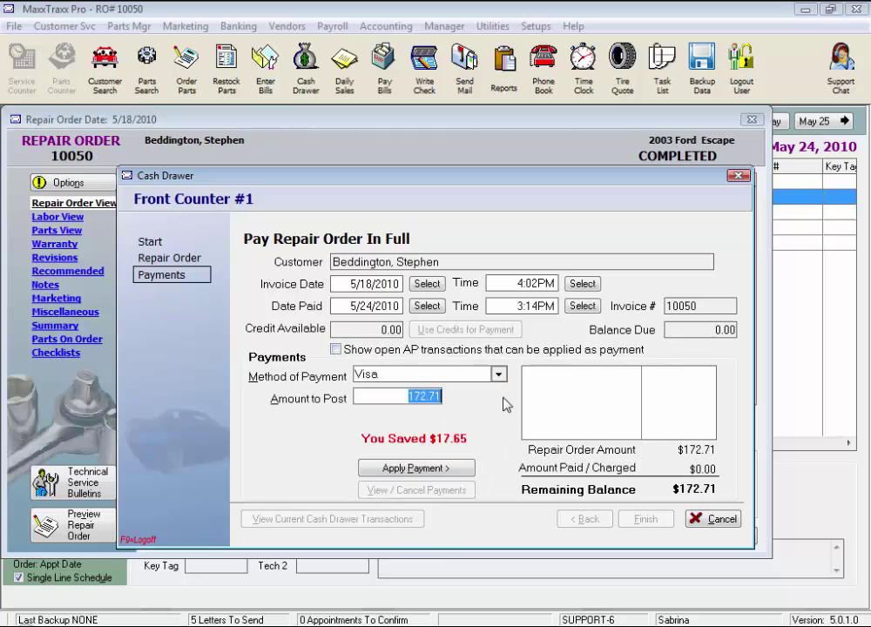
text(100)
key(Tab)
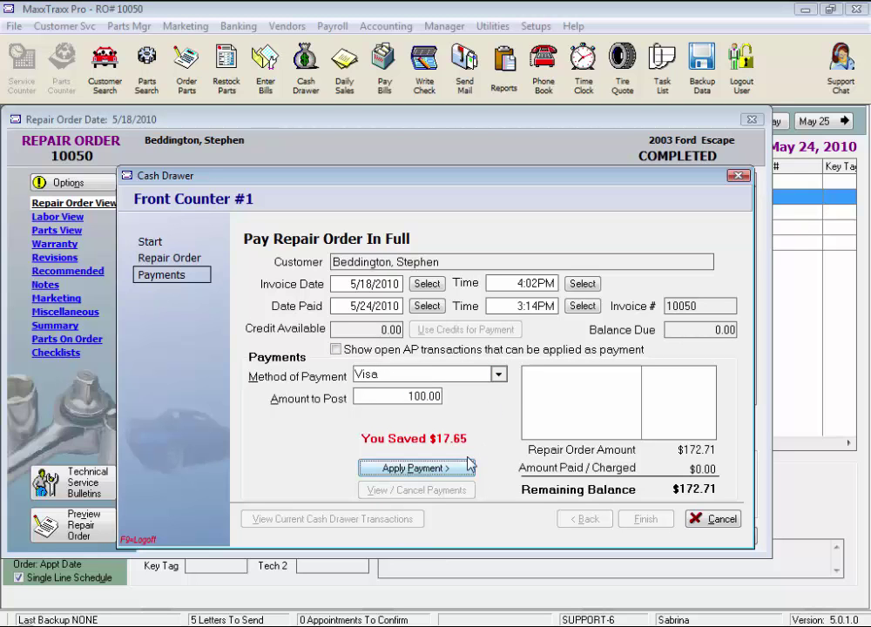
click(434, 471)
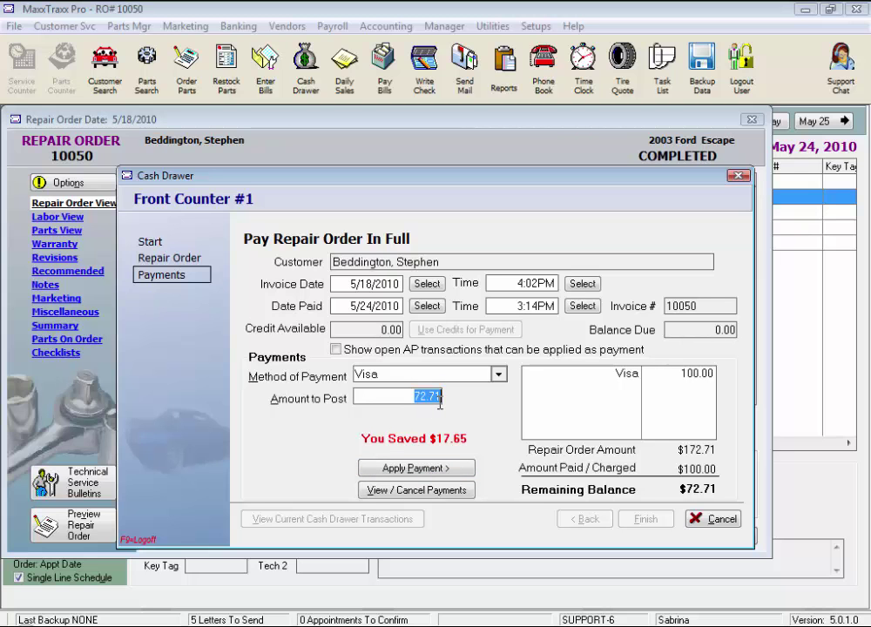
Post the remaining $72.71 in cash, then delete that cash payment.
click(498, 374)
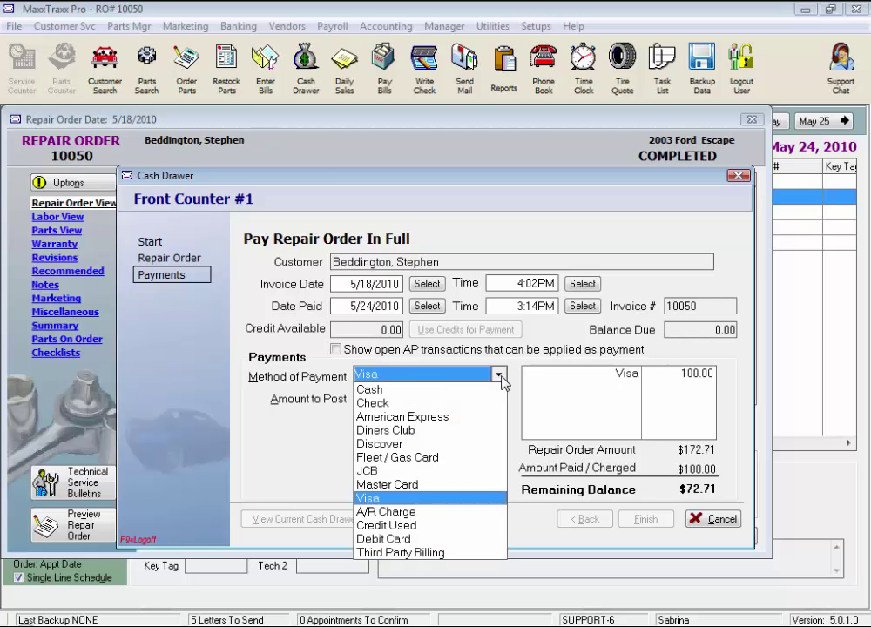
click(405, 390)
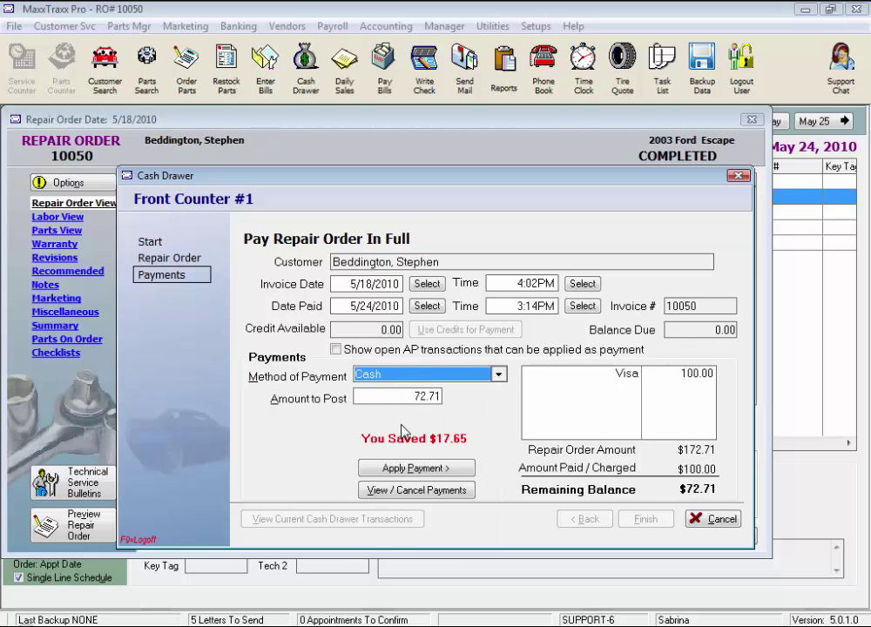
click(412, 469)
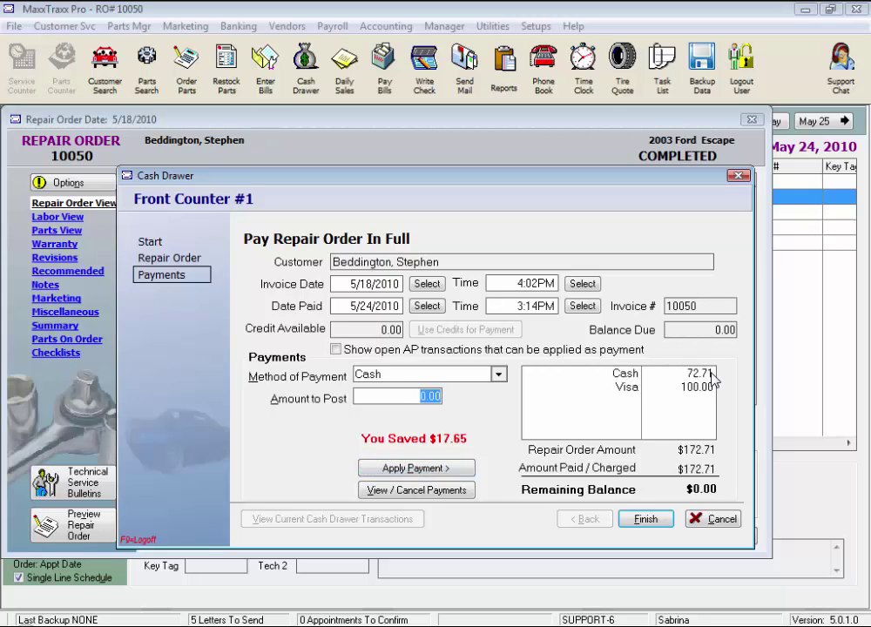
click(424, 491)
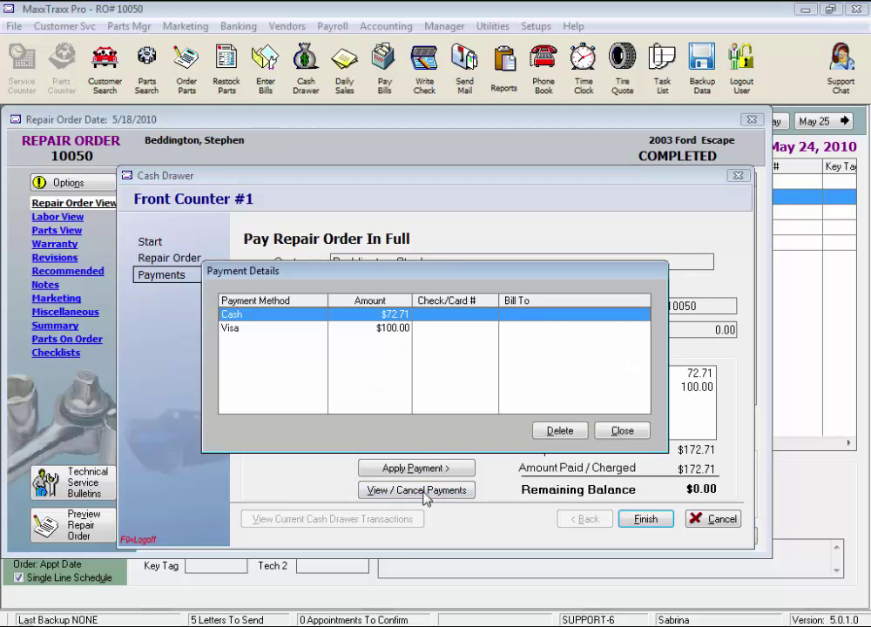
click(575, 432)
click(510, 397)
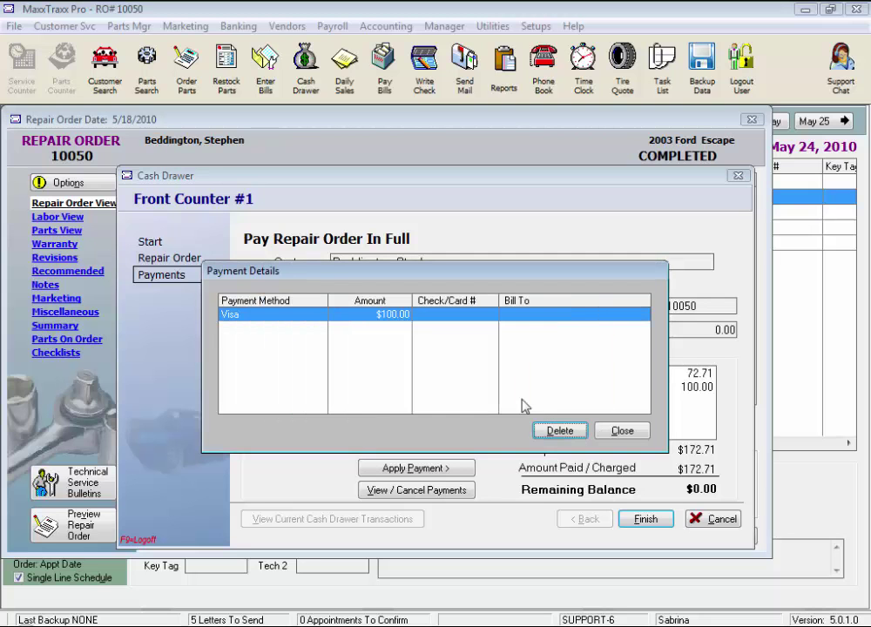
click(621, 431)
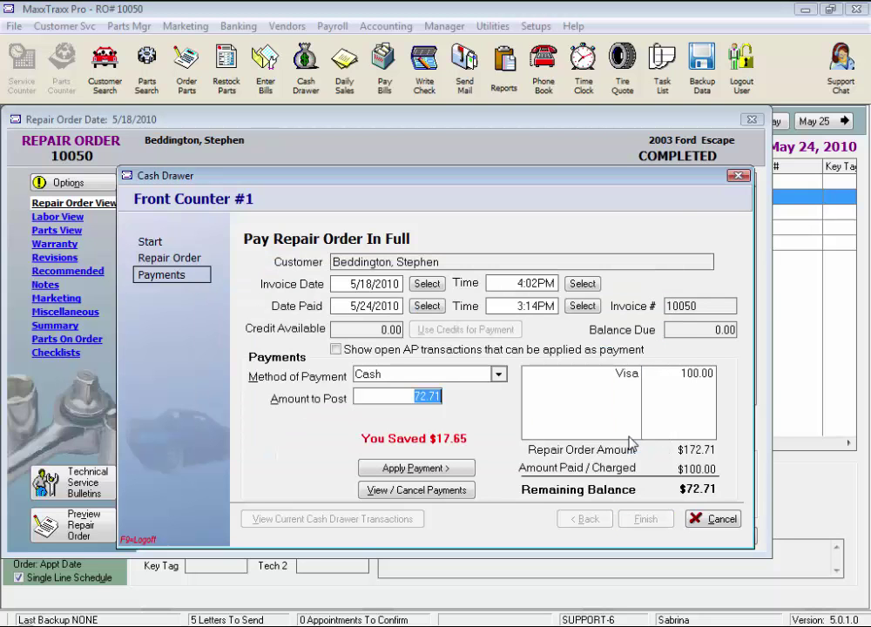
Post the $72.71 as a check with its check number instead.
click(498, 373)
click(418, 403)
click(409, 469)
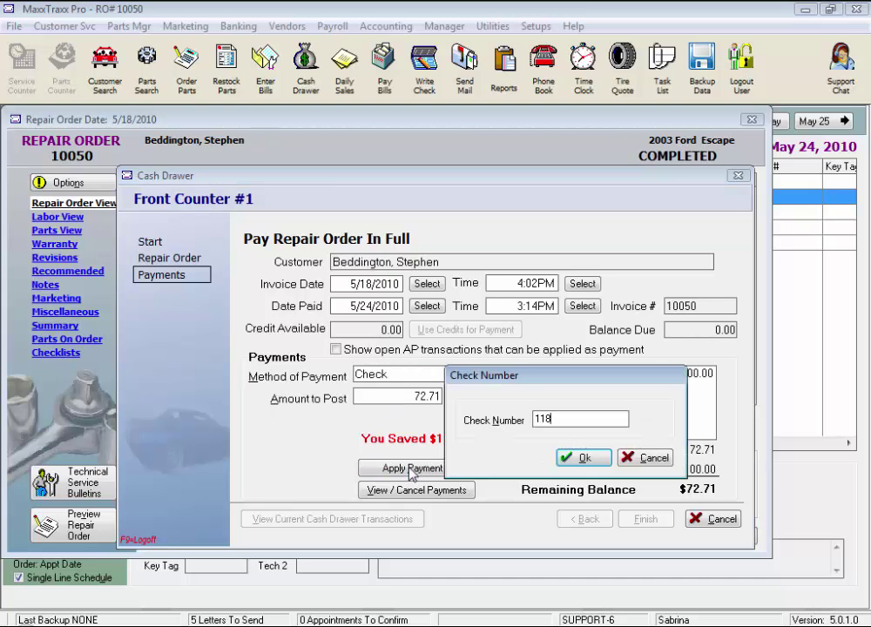
click(582, 459)
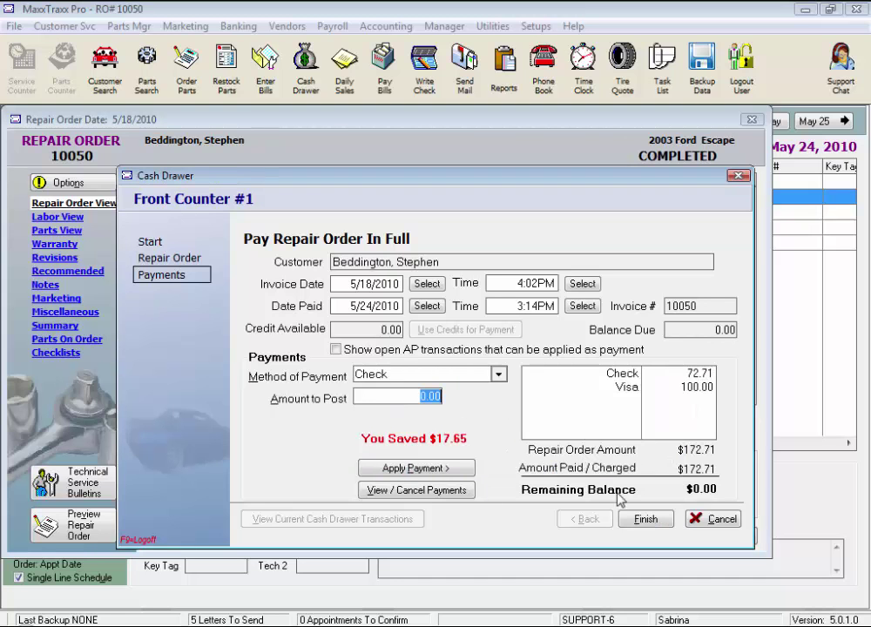
Finish the payment, decline a new appointment, and print copies of the repair order.
click(646, 519)
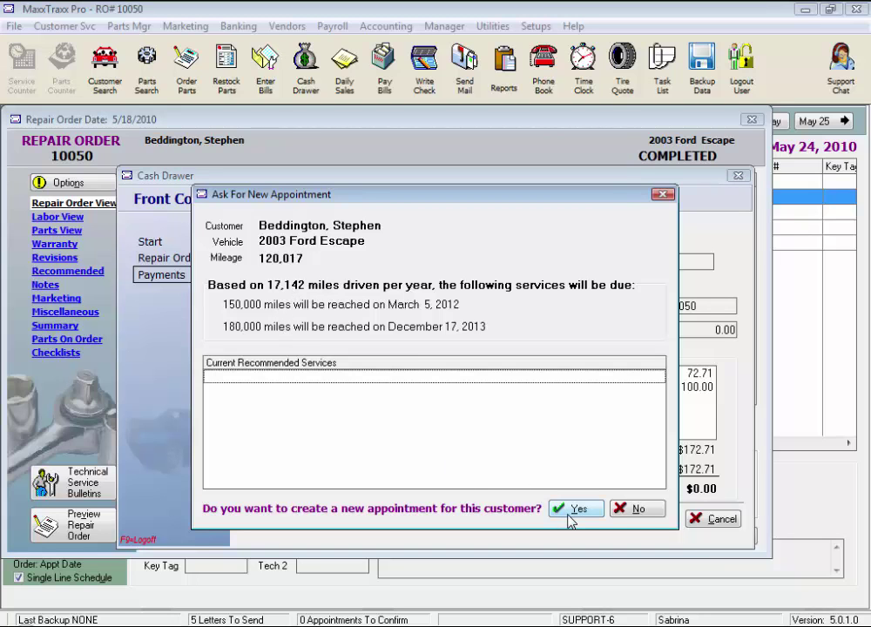
click(638, 510)
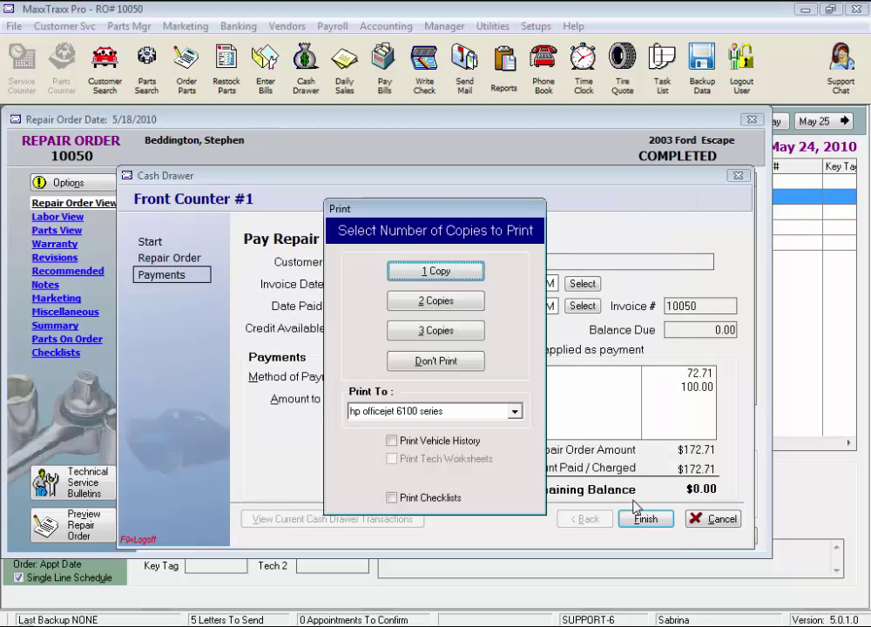
click(436, 338)
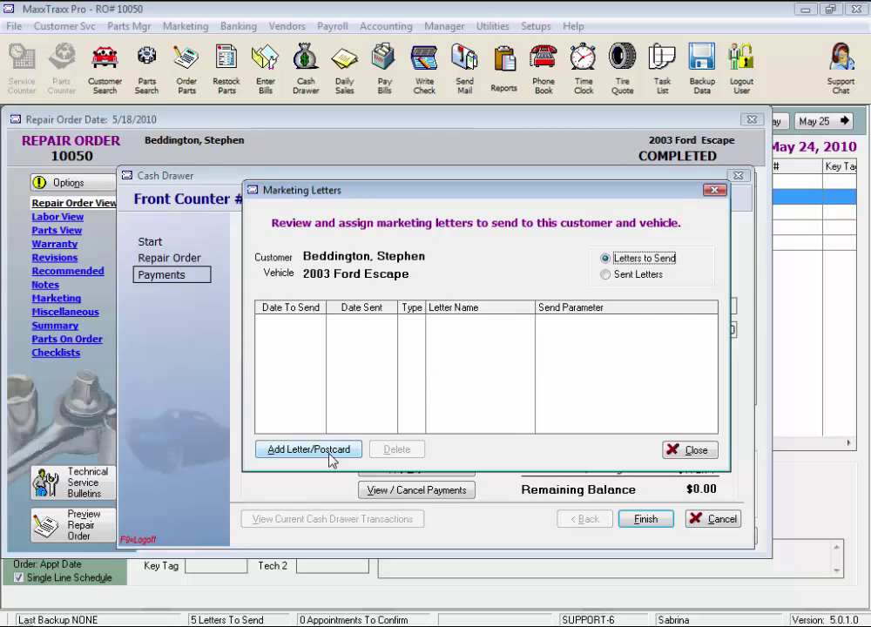
Schedule a Thanks letter after a custom number of days, review sent letters, and close Marketing Letters.
click(335, 449)
double_click(244, 219)
click(437, 425)
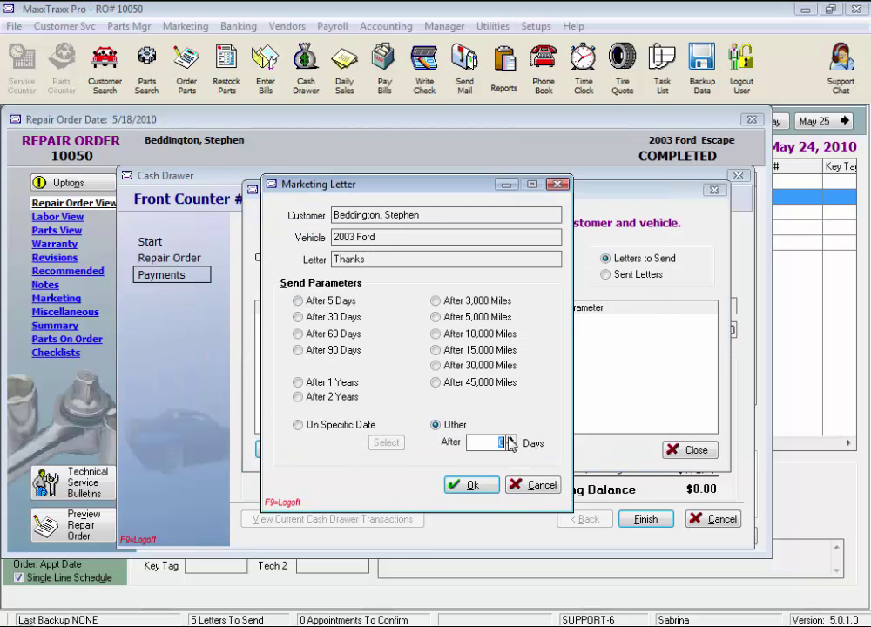
click(469, 485)
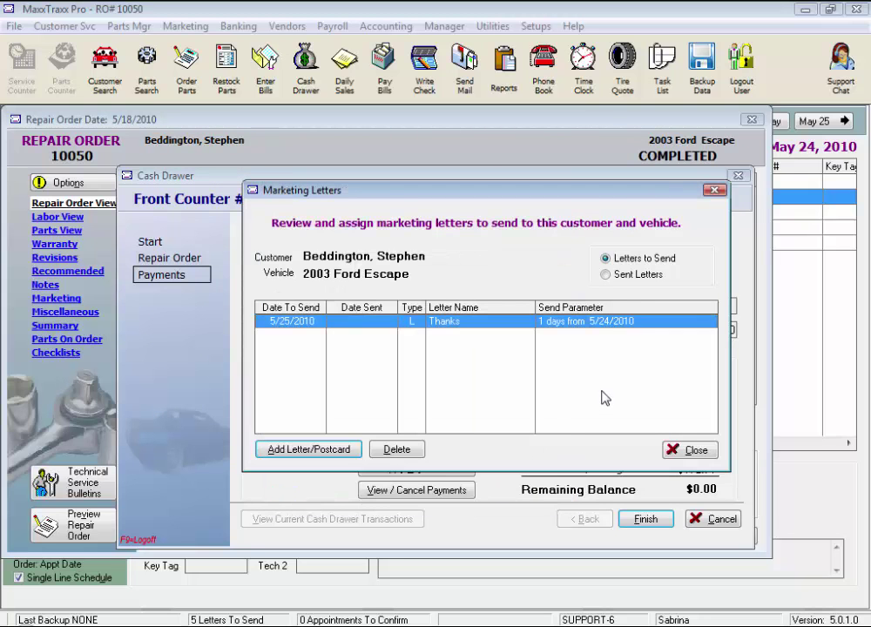
click(607, 275)
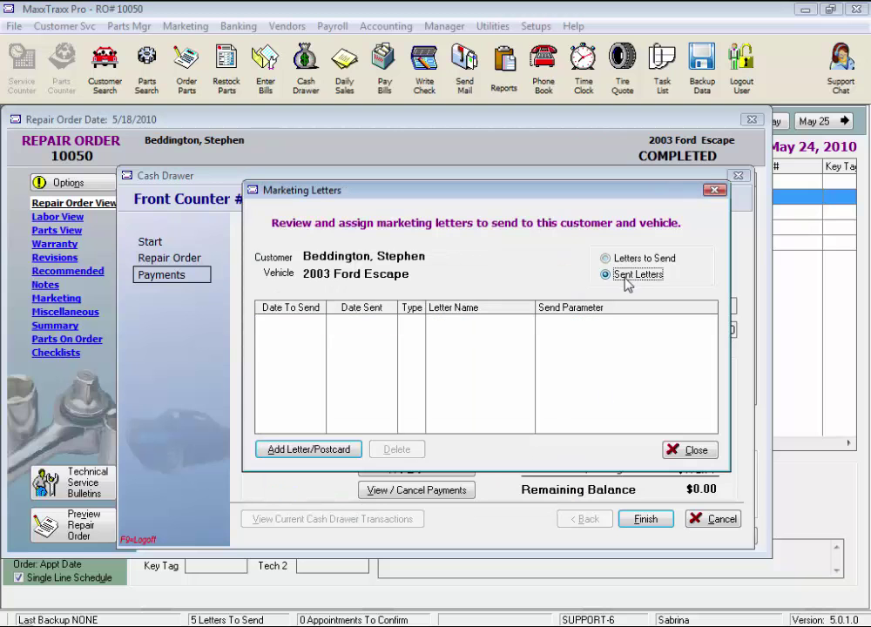
click(606, 259)
click(688, 450)
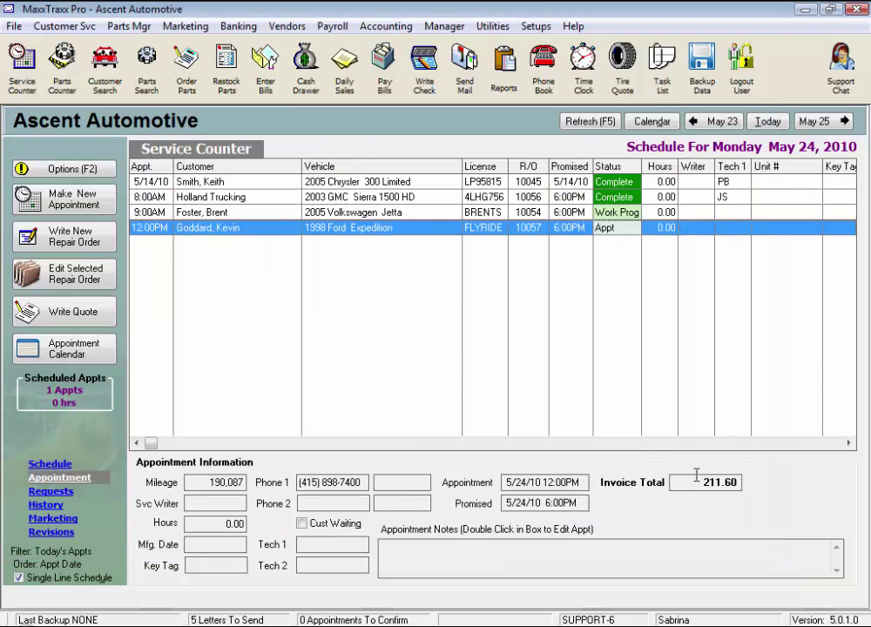
Open Holland Trucking's order 10056 with Close, Pay & Print, showing open AP transactions as credit.
click(321, 197)
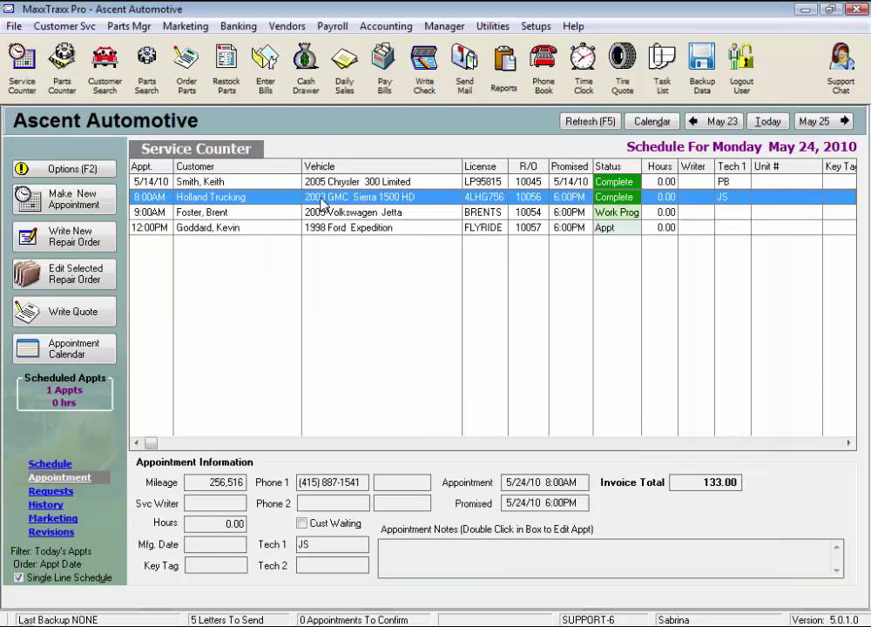
double_click(320, 197)
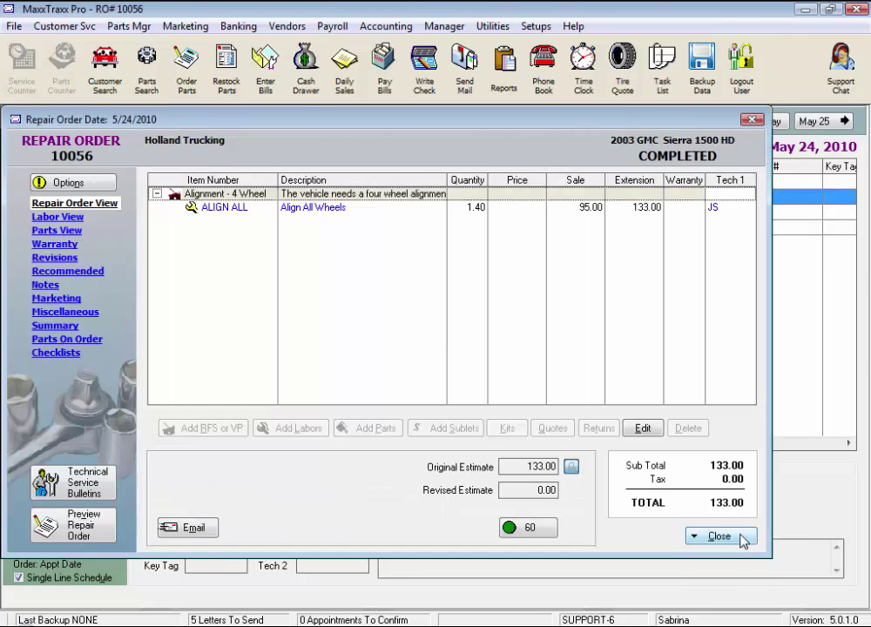
click(745, 537)
click(754, 613)
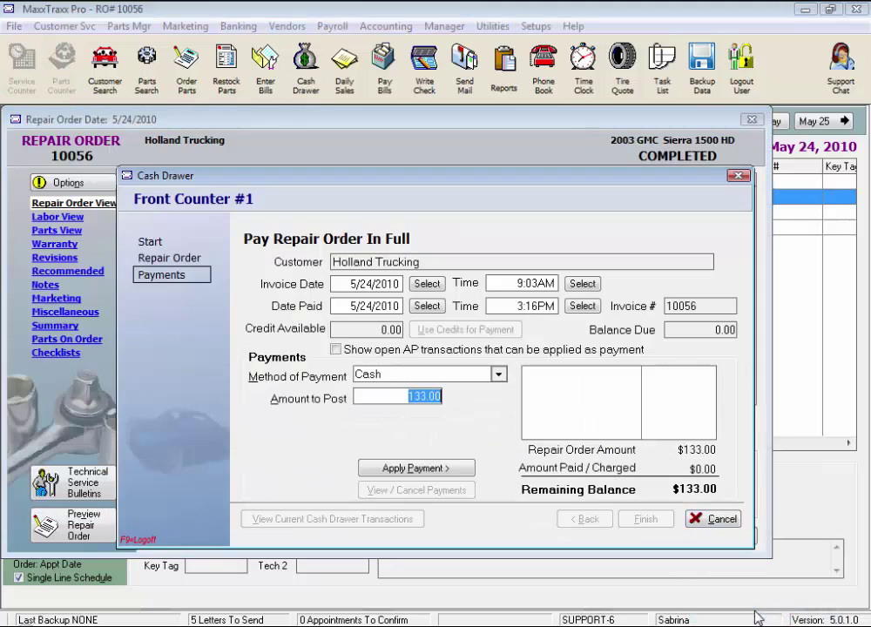
click(335, 350)
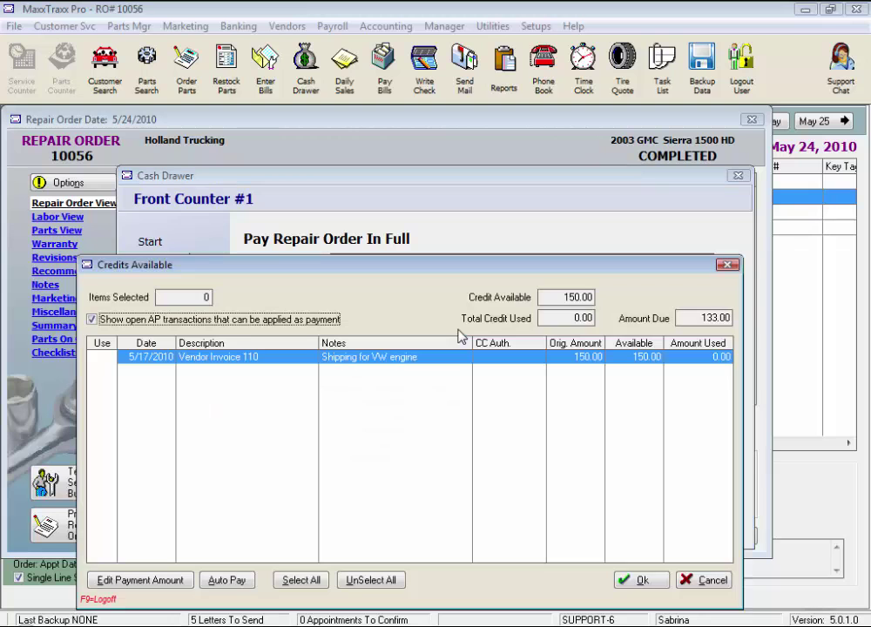
Apply $133.00 of the vendor-invoice credit to order 10056 and finish the payment.
click(461, 331)
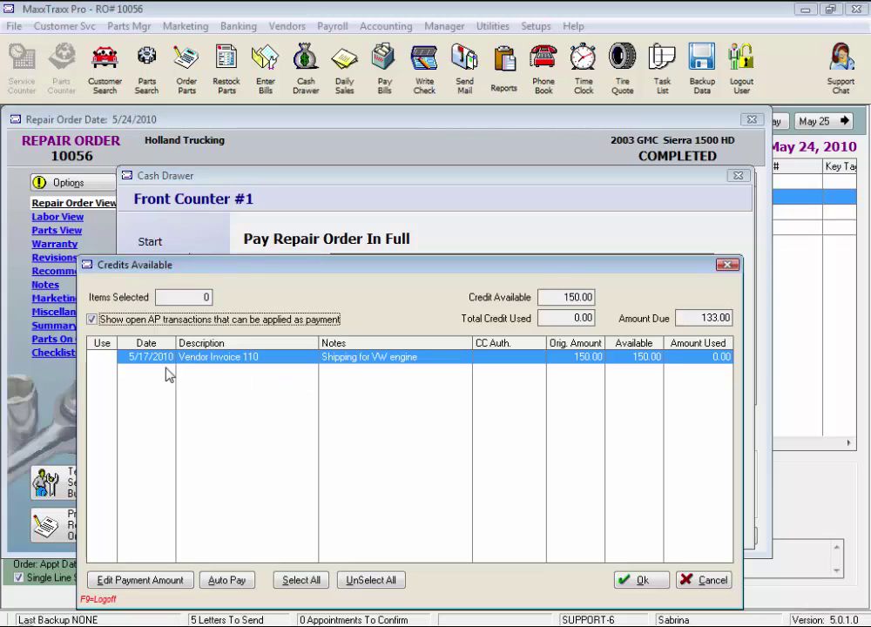
click(103, 360)
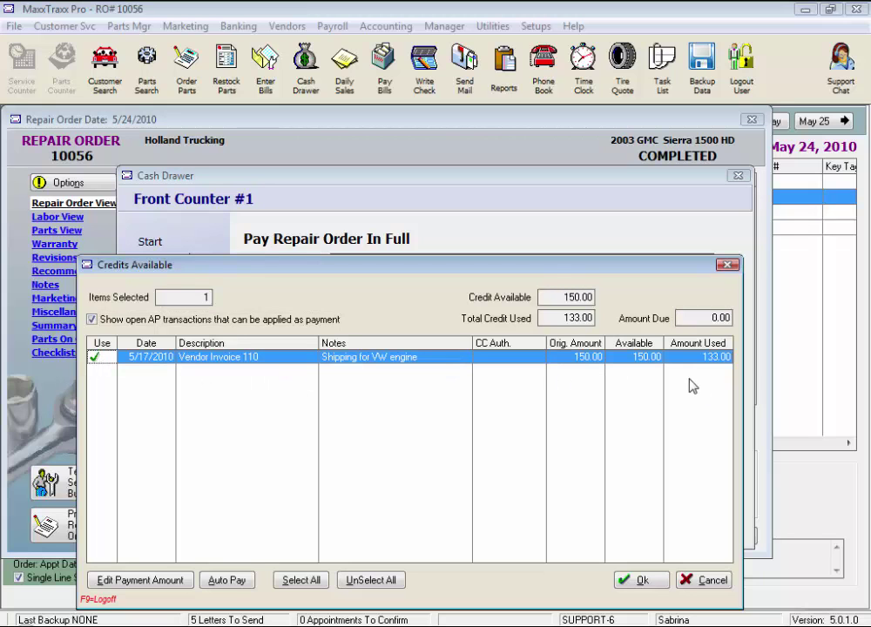
click(655, 584)
click(654, 520)
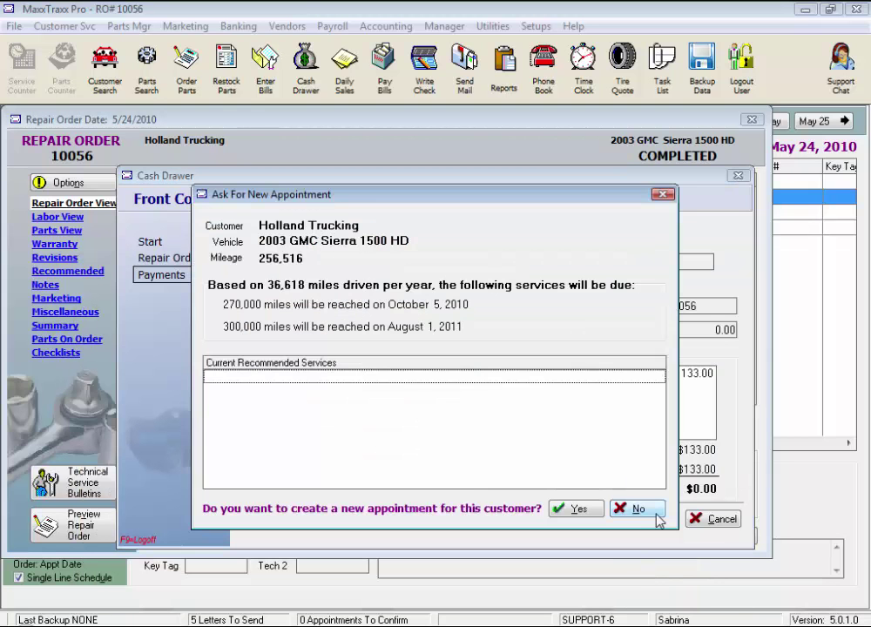
Decline a new appointment, skip printing, and close Marketing Letters.
click(657, 512)
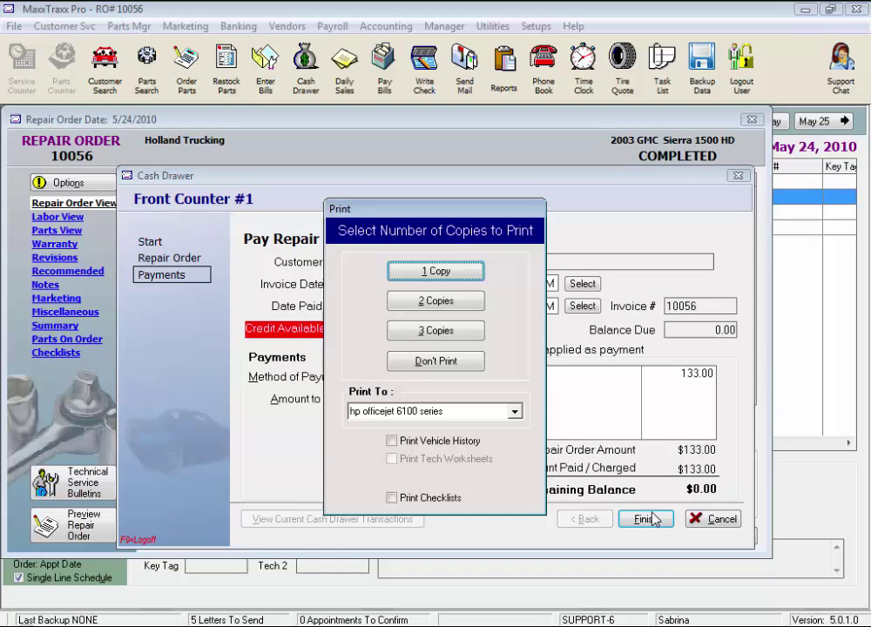
click(457, 363)
click(682, 455)
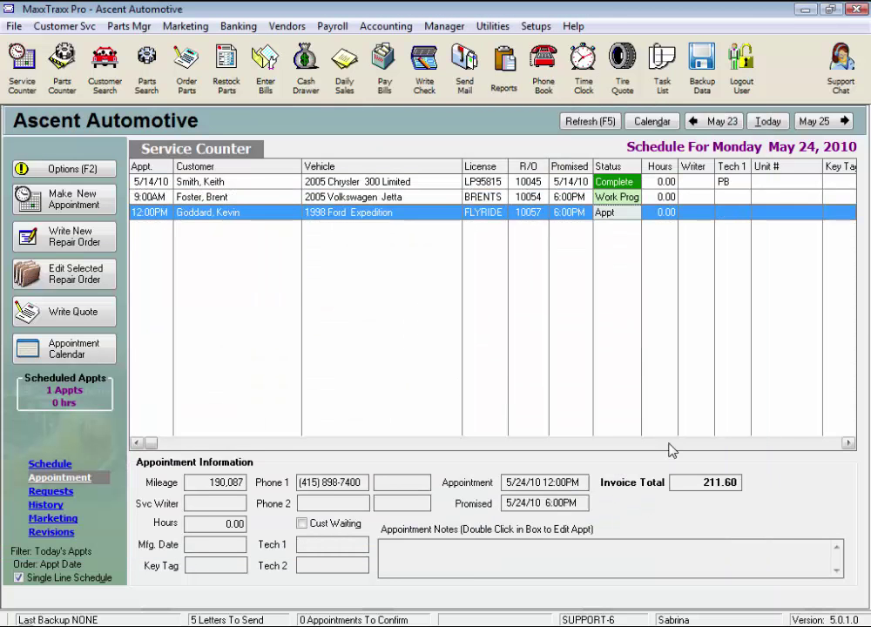
Open repair order 10054, enter starting mileage 105500, and set PB as default technician.
double_click(388, 200)
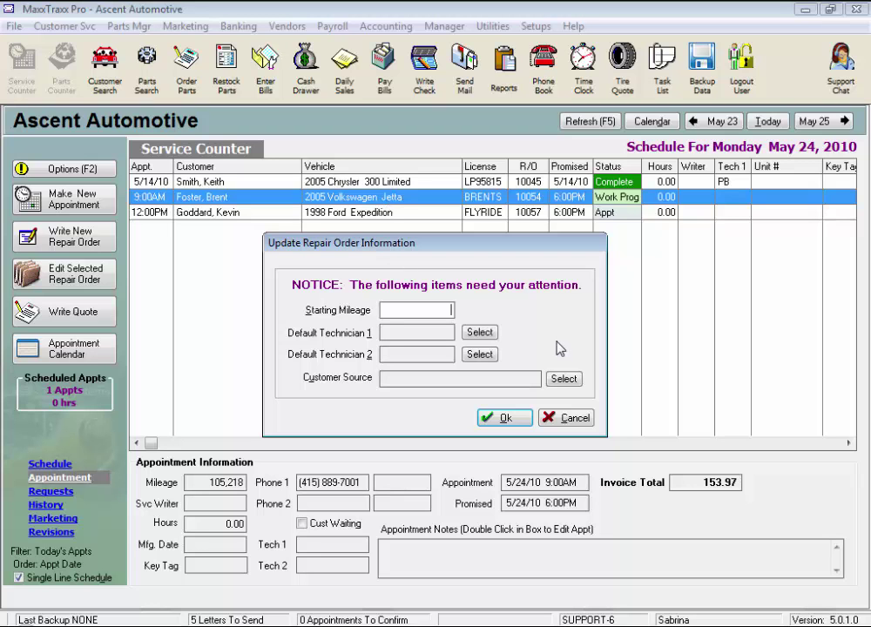
text(105500)
key(Tab)
click(480, 332)
double_click(348, 292)
Set the customer source to 'Drove by and saw the sign', save, and try Pay & Print.
click(564, 379)
double_click(87, 142)
click(501, 419)
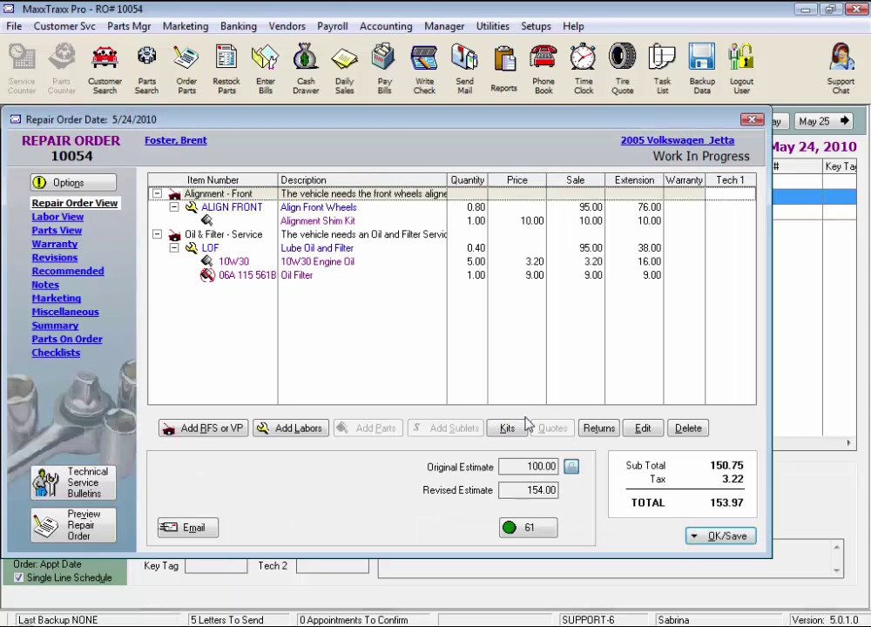
click(727, 542)
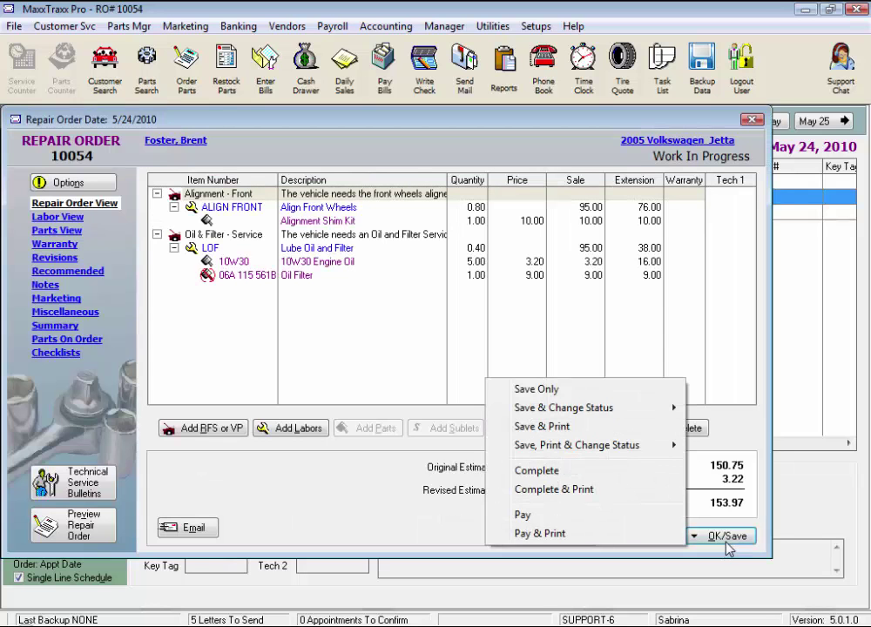
click(597, 541)
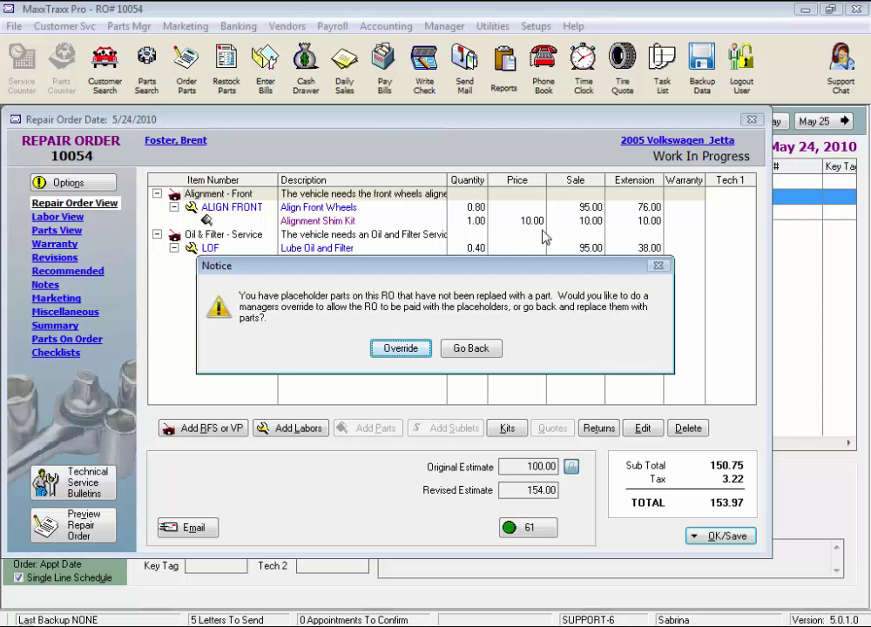
Replace the Alignment Shim Kit placeholder with inventory part 55512 at 32.95.
click(470, 349)
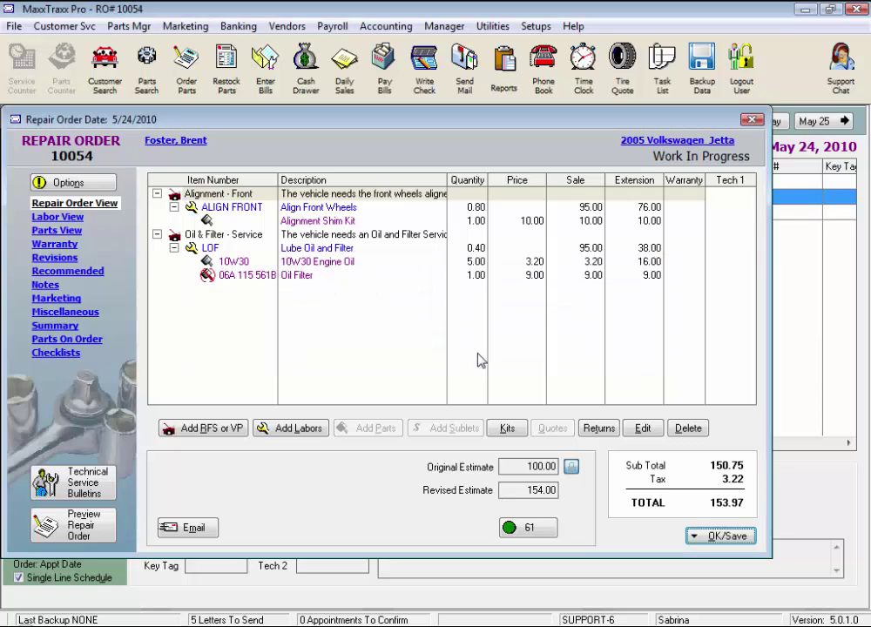
right_click(306, 221)
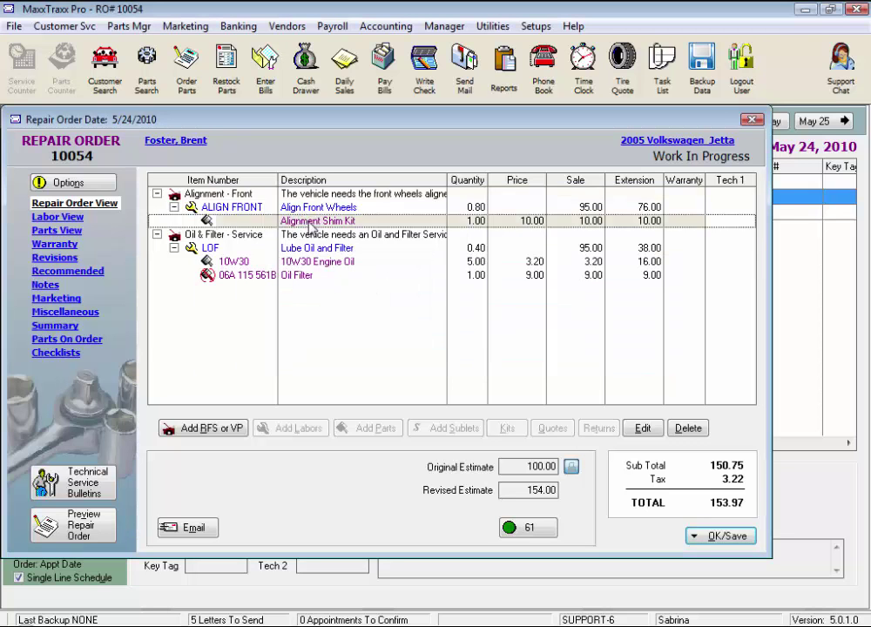
mouse_move(373, 237)
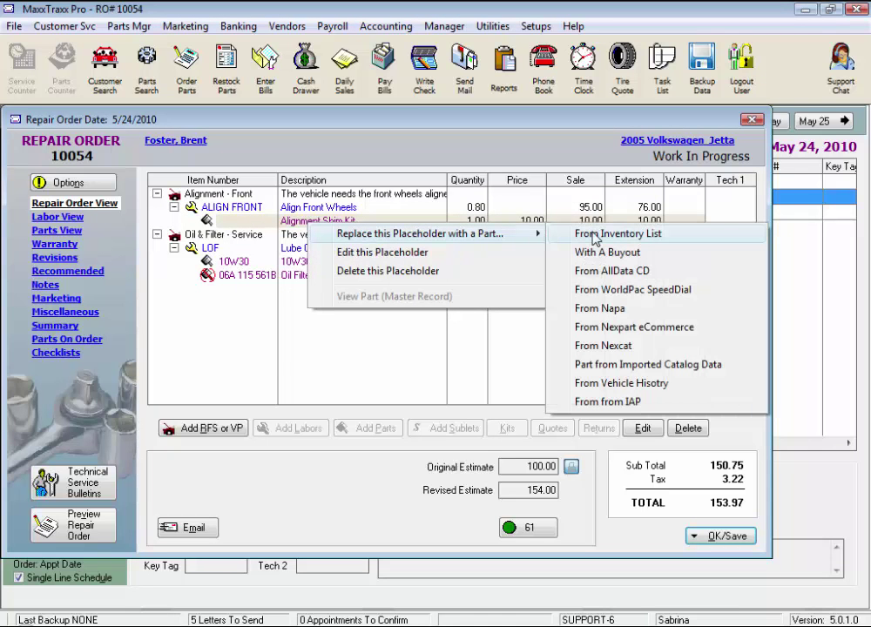
click(613, 233)
text(555)
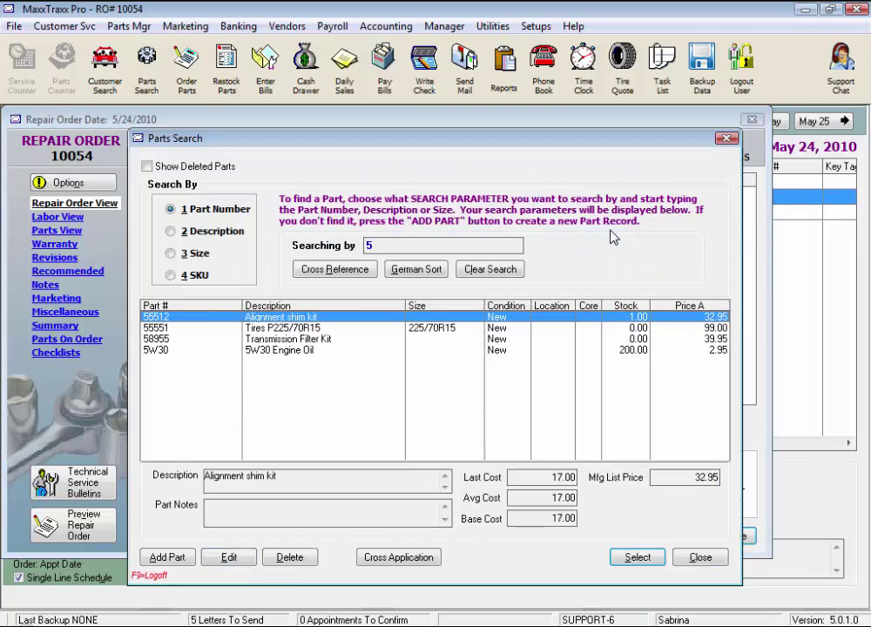
double_click(590, 323)
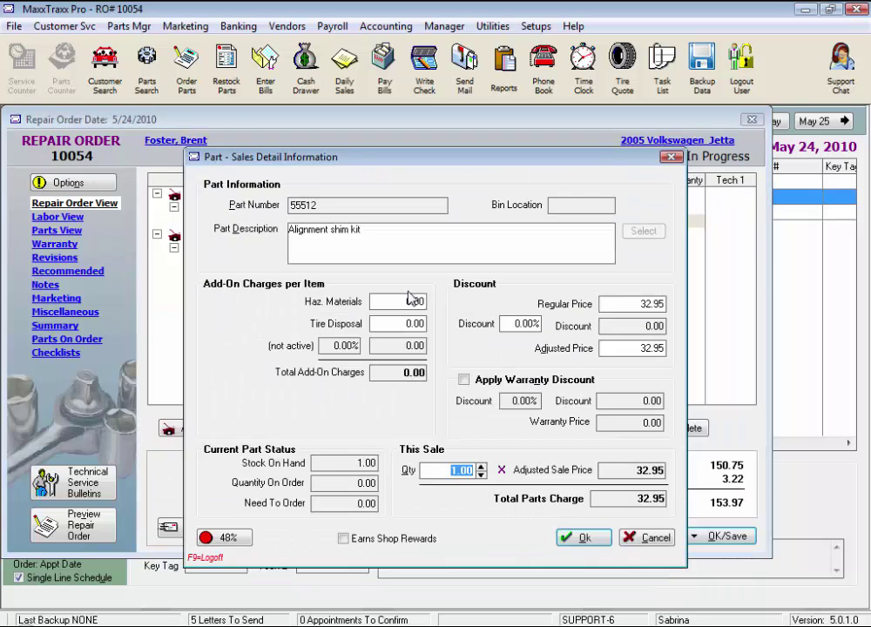
click(579, 540)
click(716, 536)
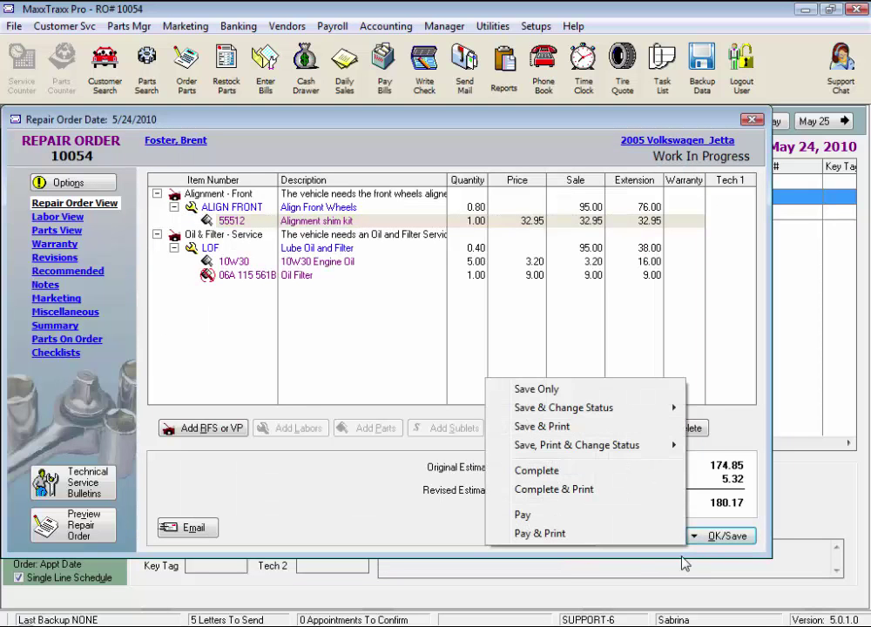
Choose Pay & Print for order 10054 and confirm the 105,500 ending mileage.
click(553, 531)
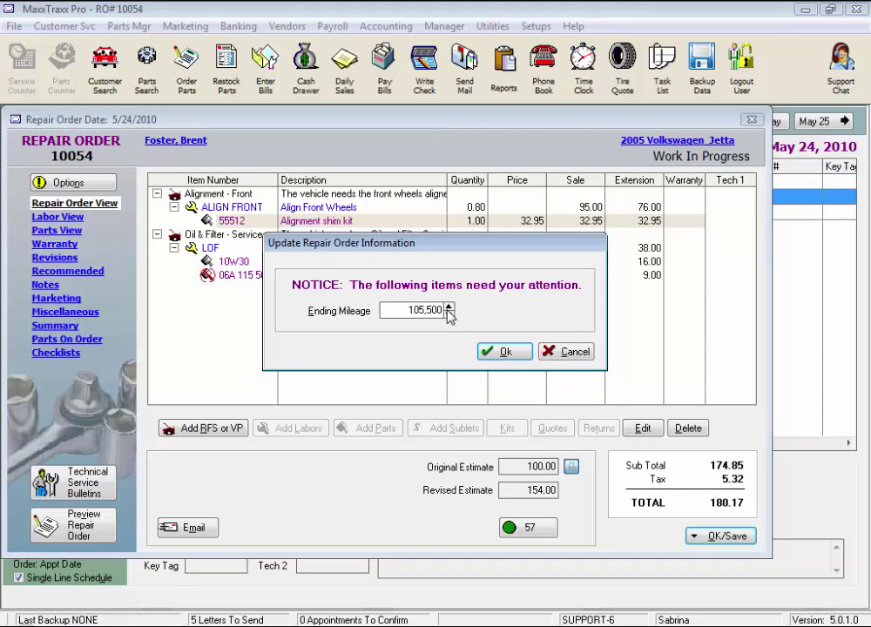
click(448, 311)
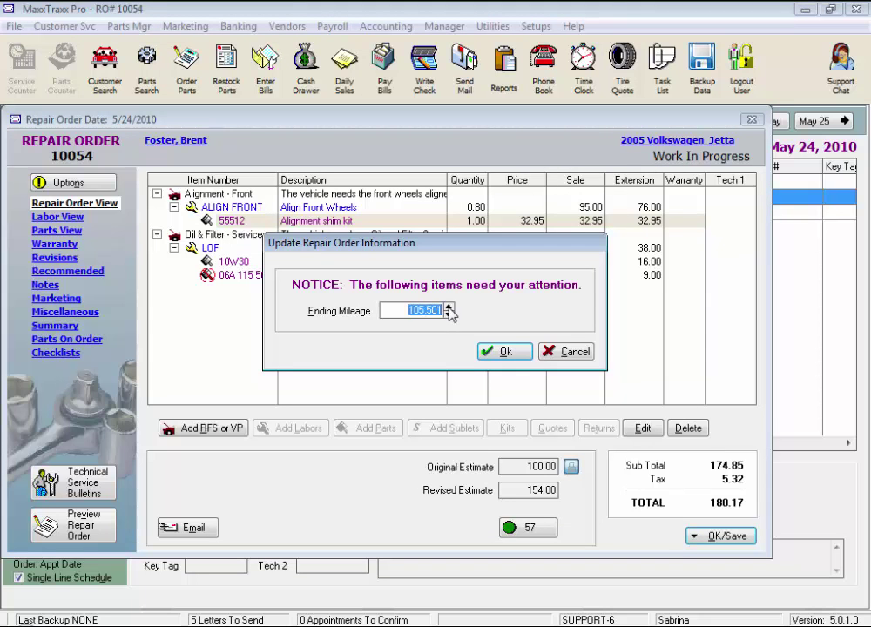
click(505, 352)
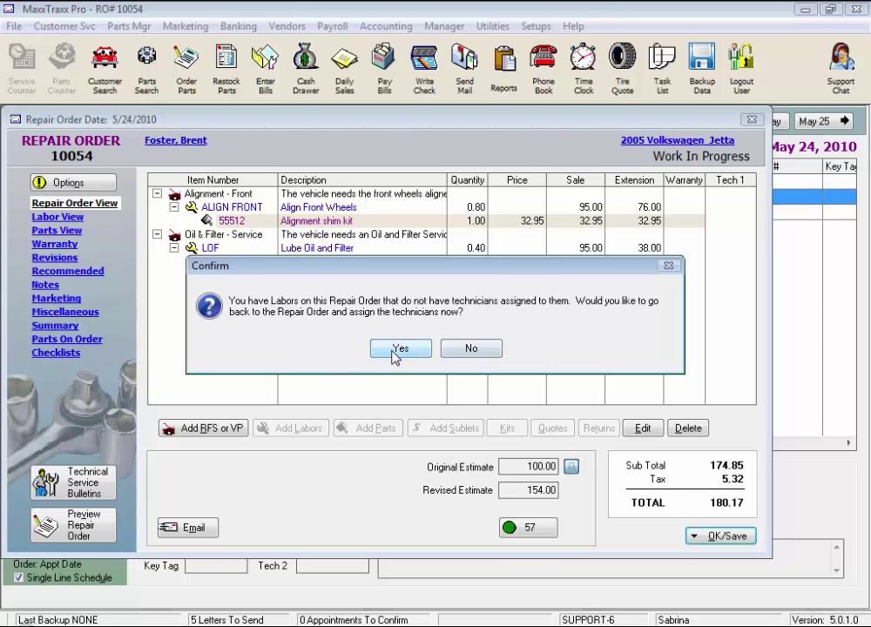
Skip technician assignment and confirm revising the estimate by 26.17.
click(470, 349)
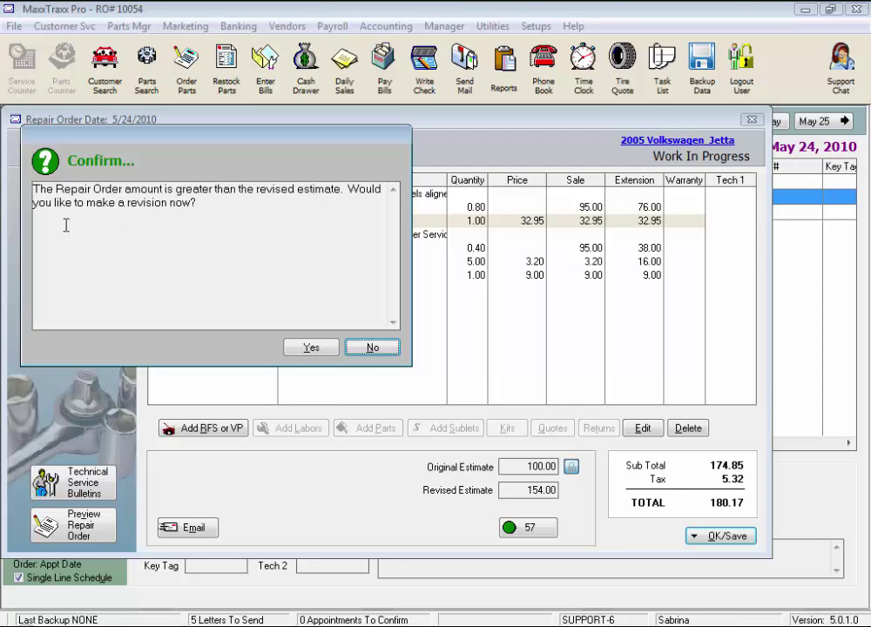
click(311, 348)
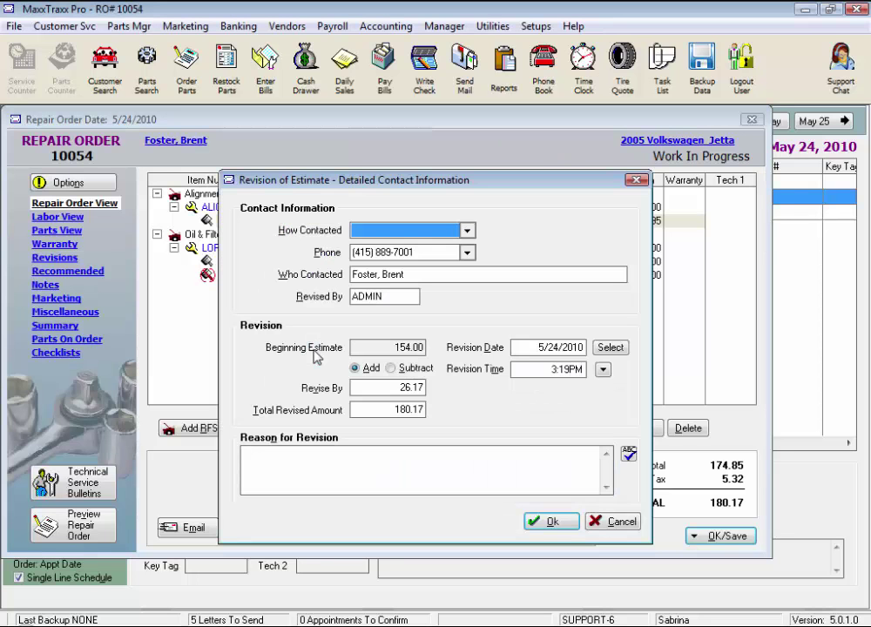
click(379, 408)
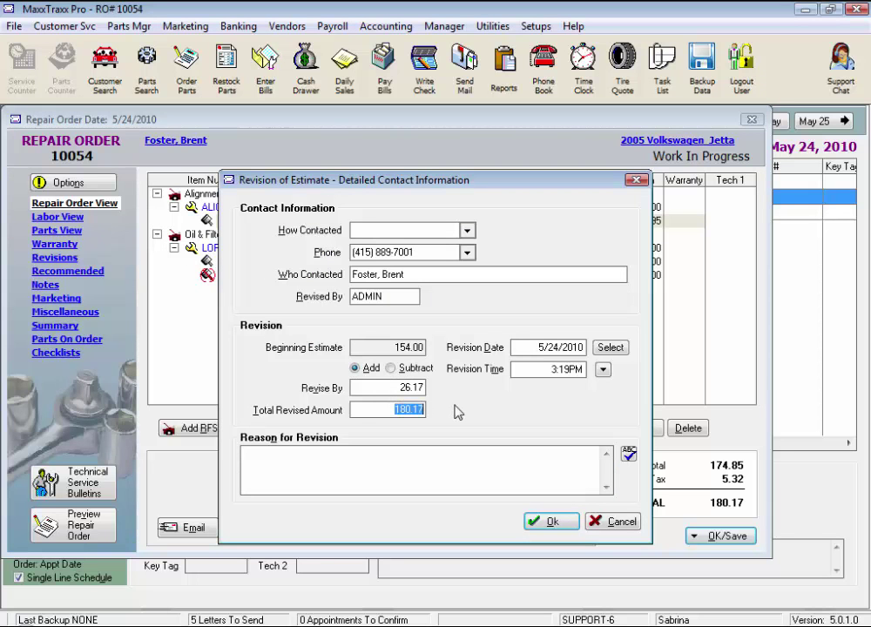
click(405, 388)
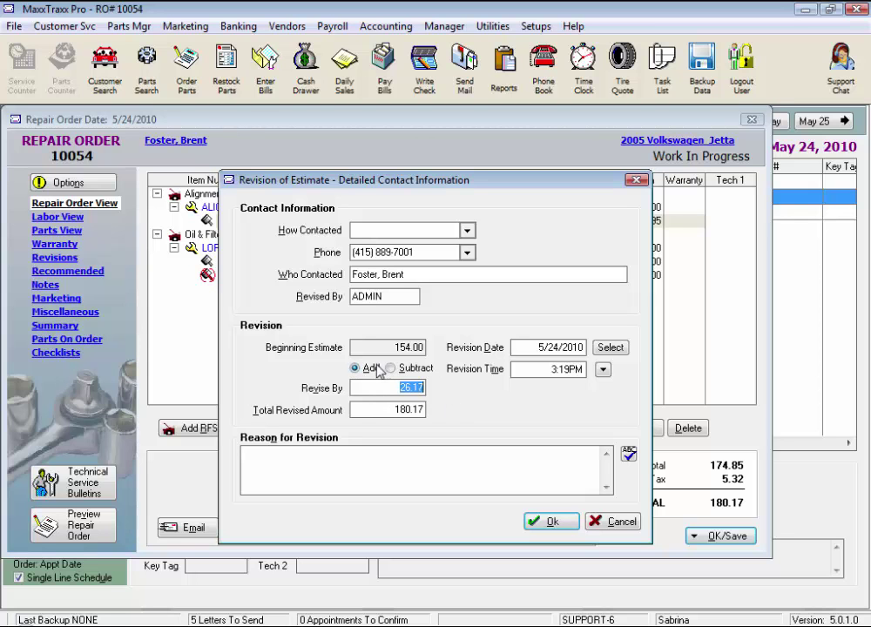
click(539, 346)
Record the revision as contacted By Phone and revised by SSC.
click(572, 369)
click(467, 230)
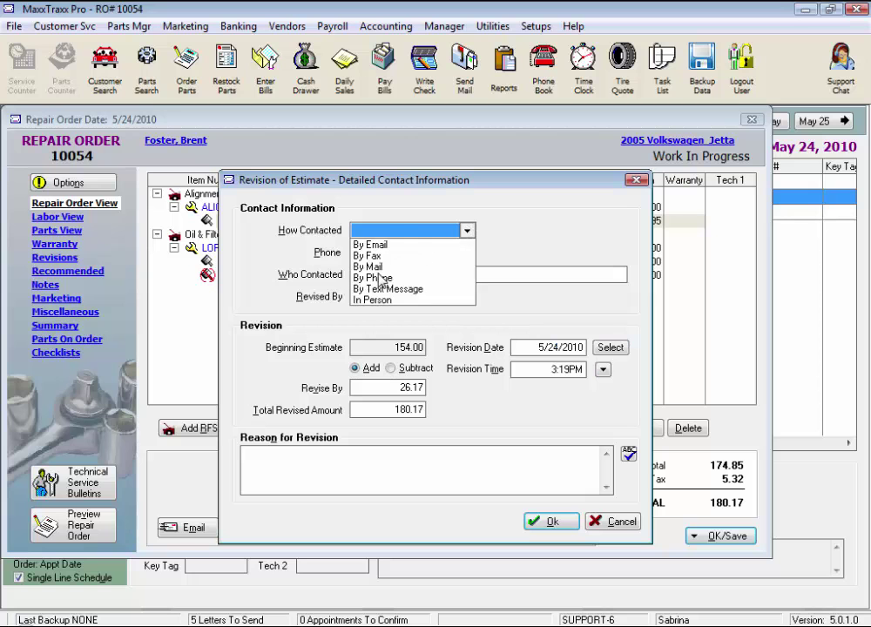
click(411, 277)
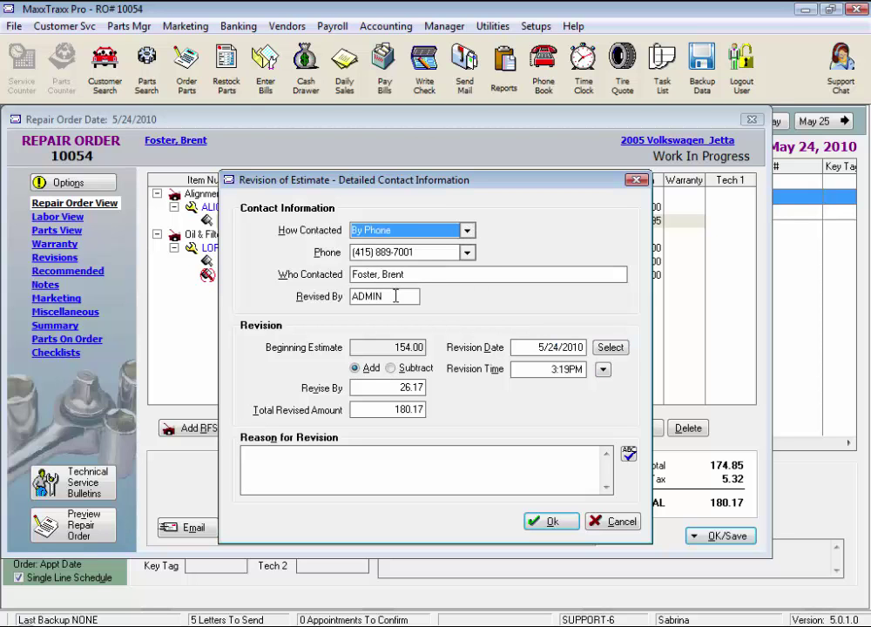
click(399, 296)
text(SSC)
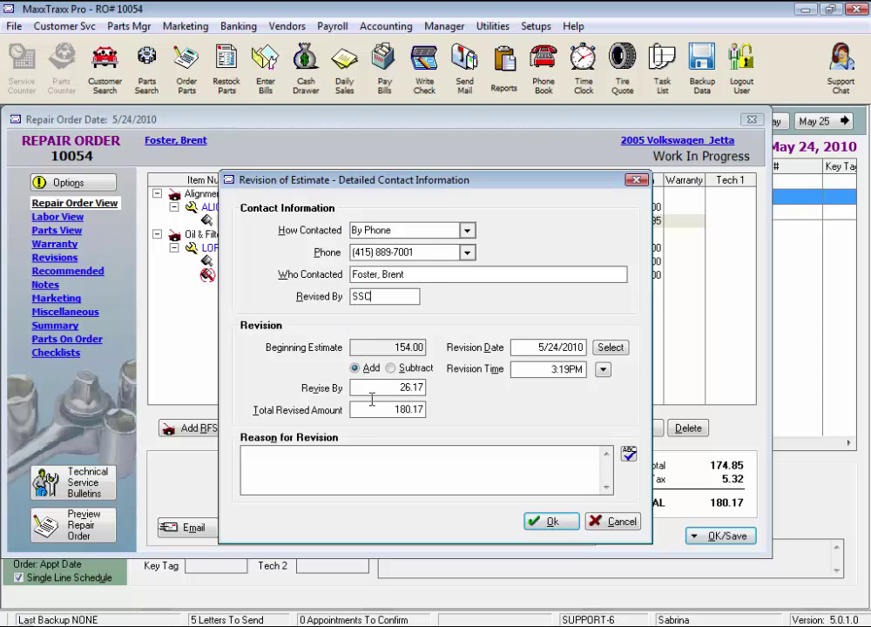
click(318, 462)
Confirm the estimate revision and tag the Oil Filter for ordering.
click(549, 522)
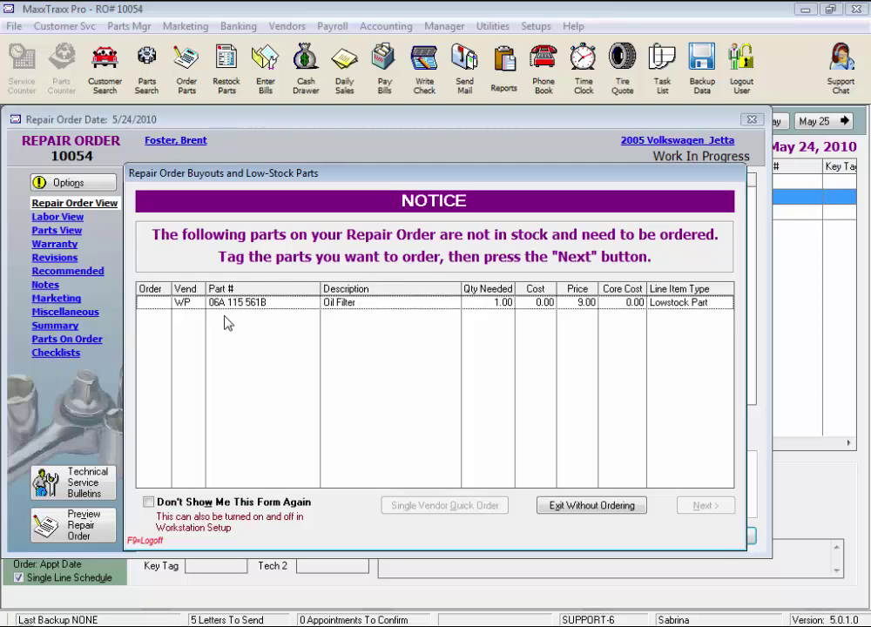
click(148, 303)
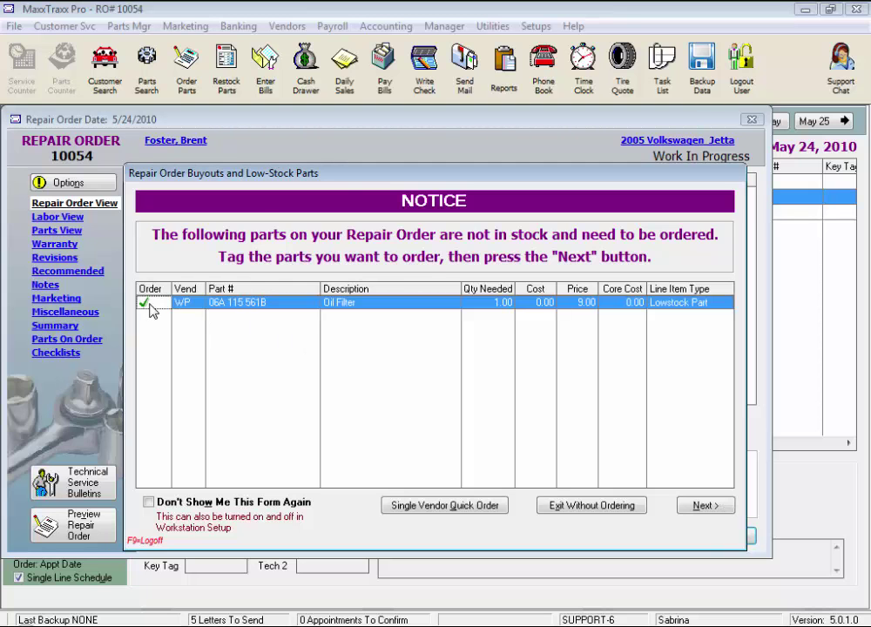
click(703, 507)
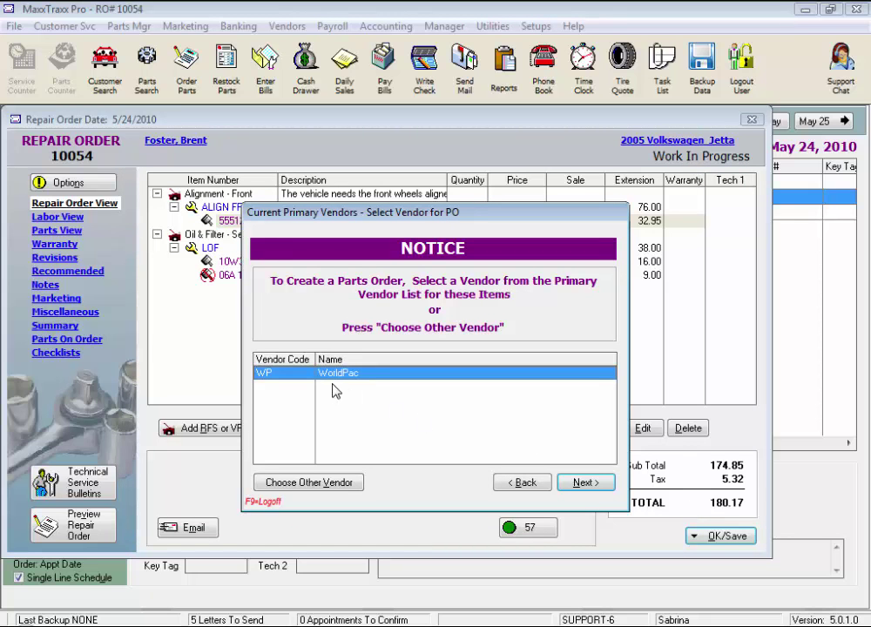
Choose WorldPac as the vendor and save the parts order as an open PO.
click(580, 482)
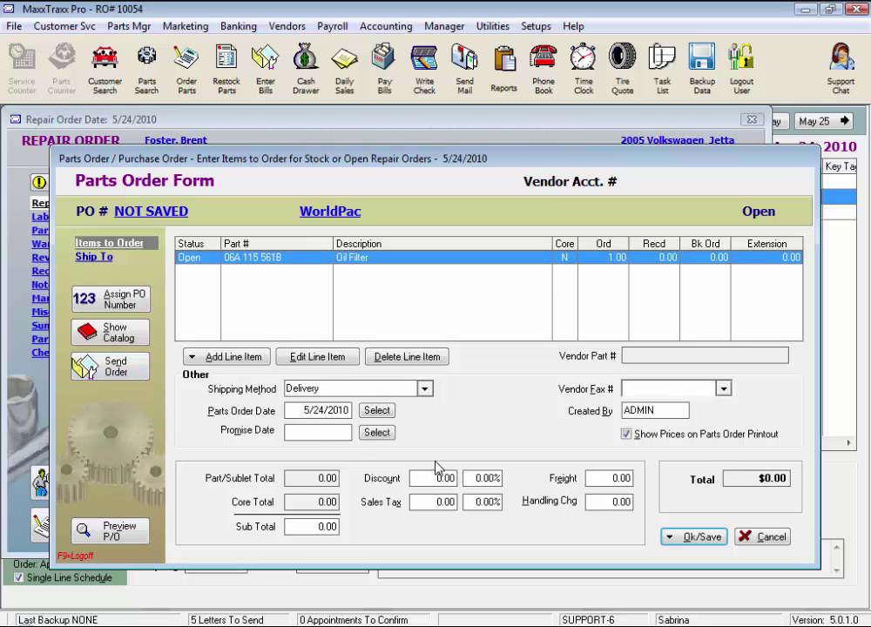
click(668, 536)
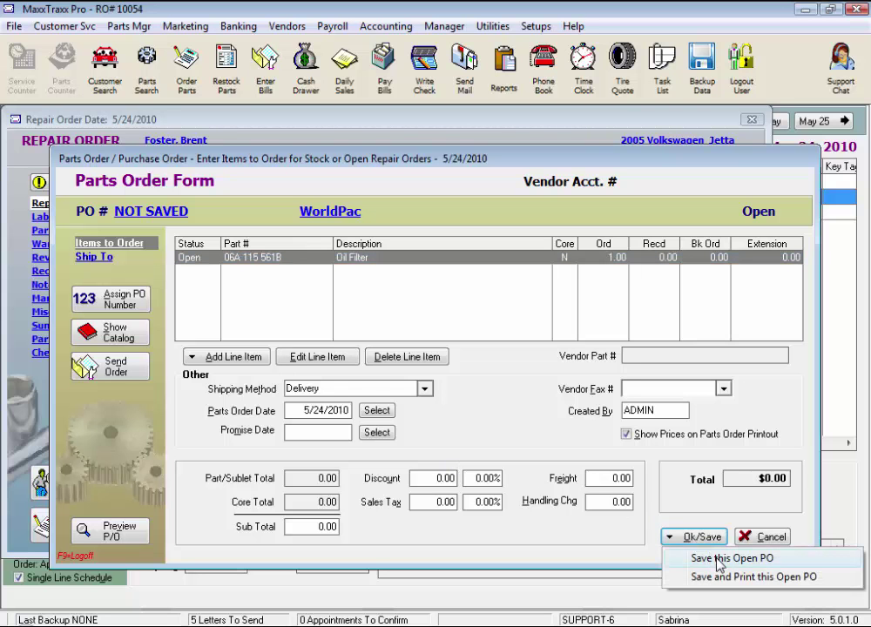
click(720, 558)
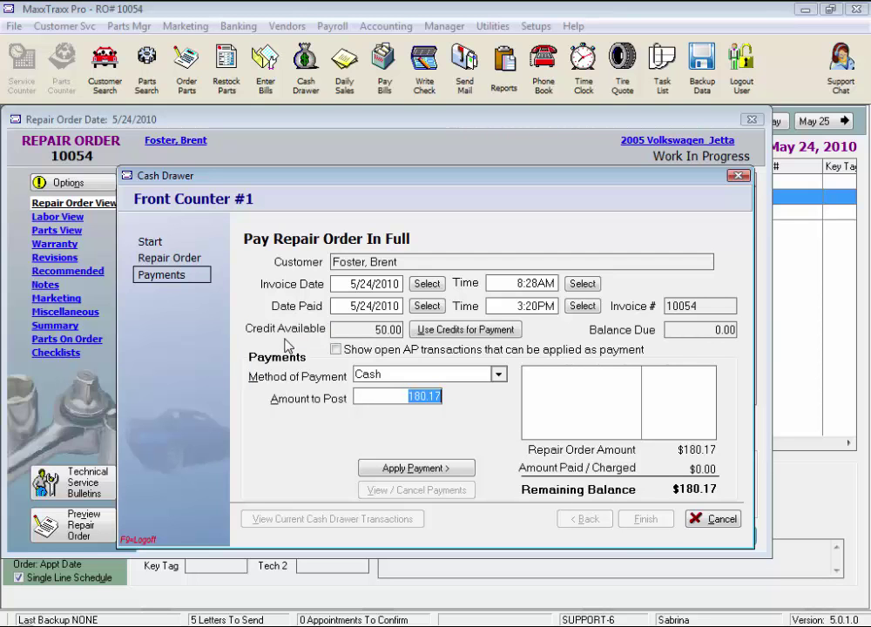
Apply the 50.00 customer referral credit to repair order 10054's payment.
click(467, 338)
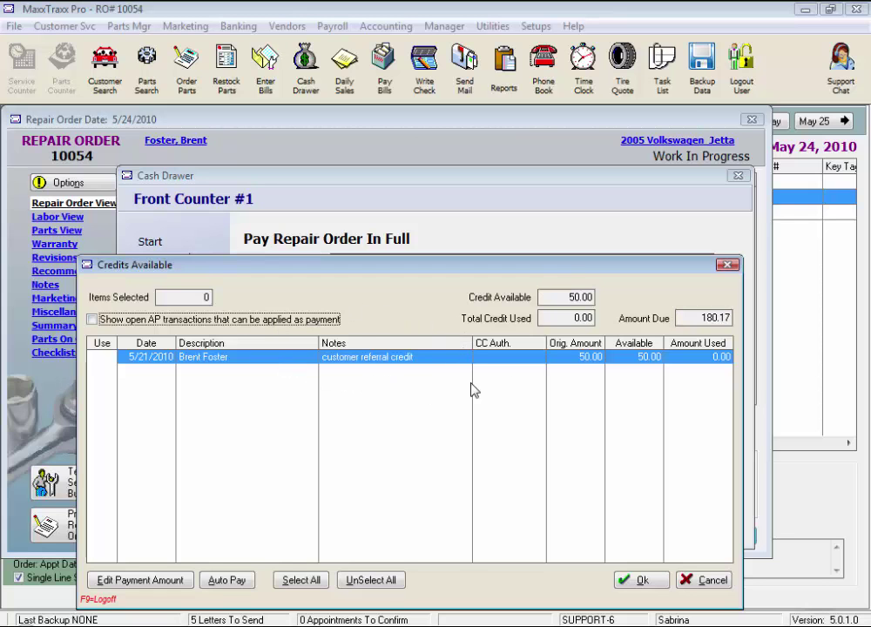
click(97, 359)
click(667, 579)
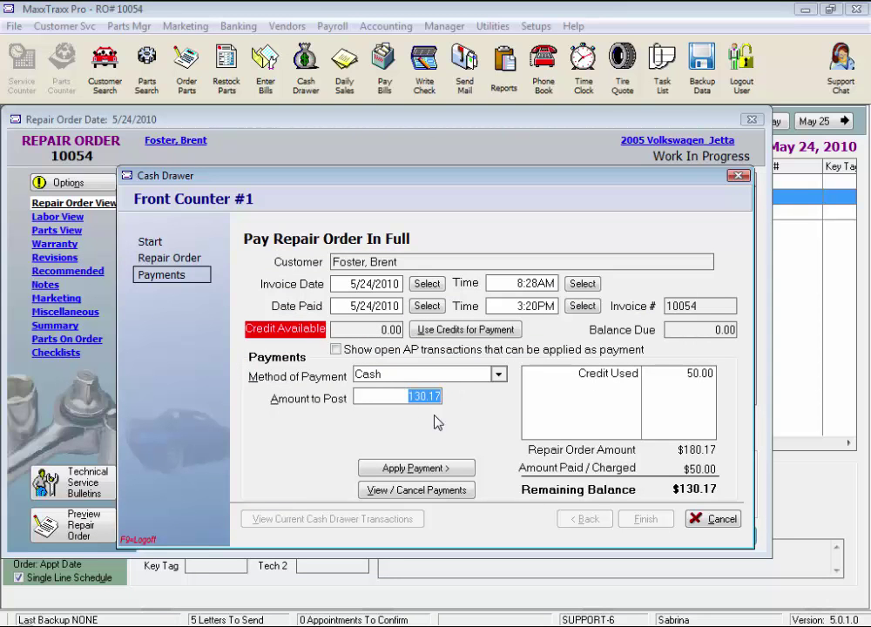
Post the remaining 130.17 as Third Party Billing to GE Capital, allowing it over its limit.
click(499, 374)
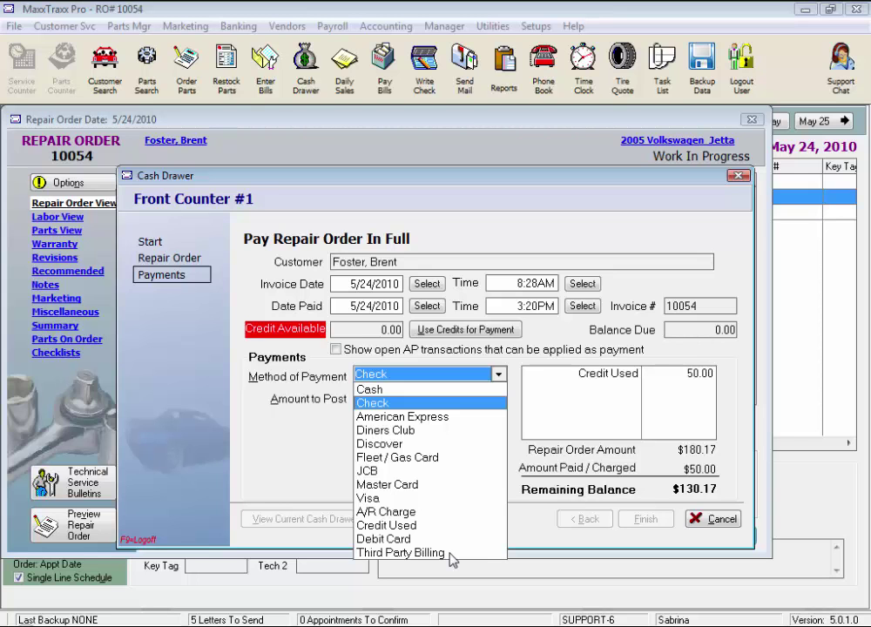
click(446, 554)
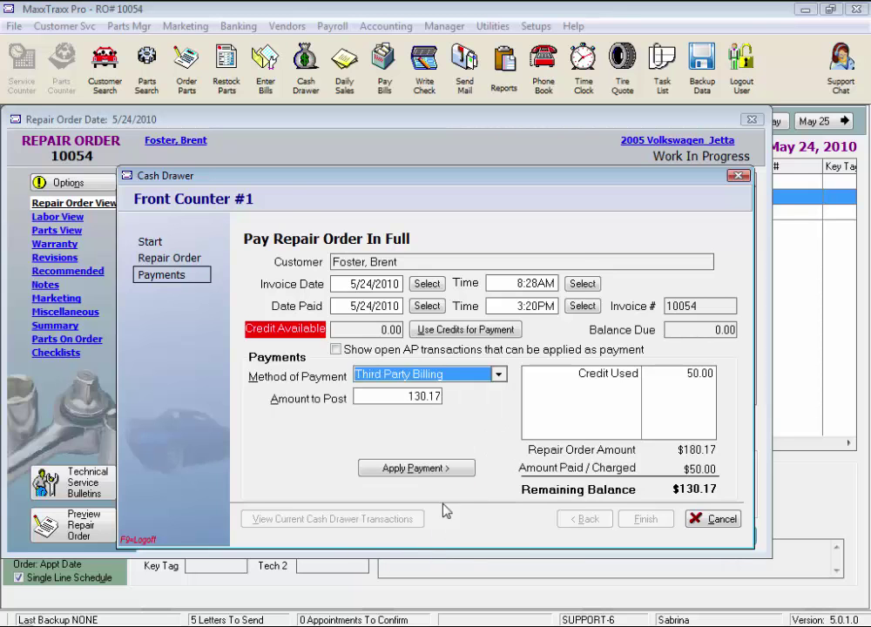
click(452, 469)
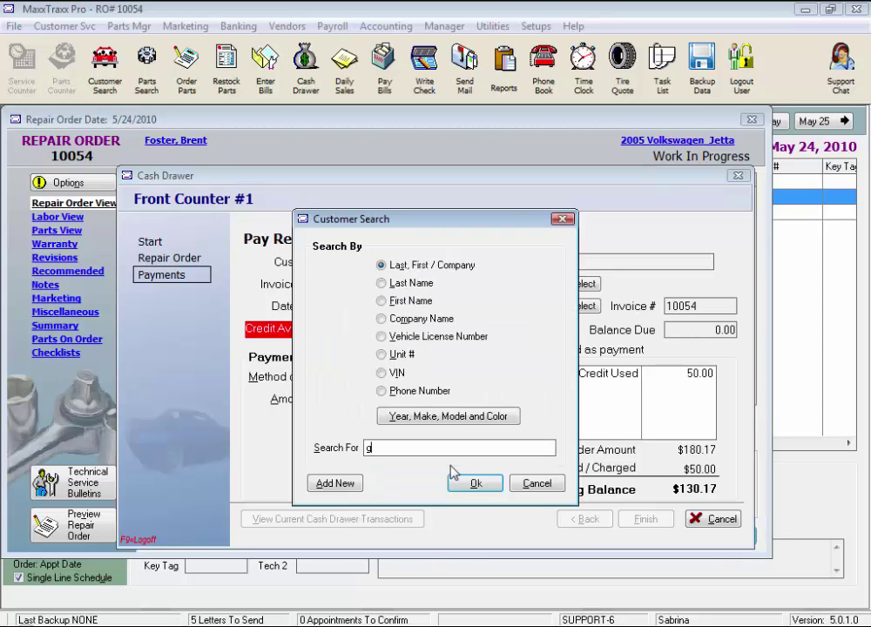
text(e ca)
click(484, 491)
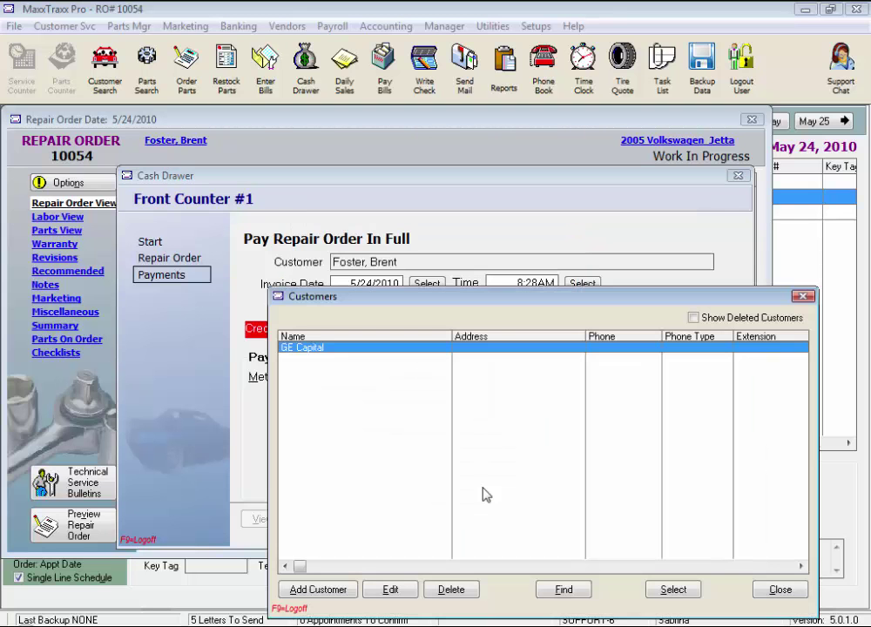
key(Return)
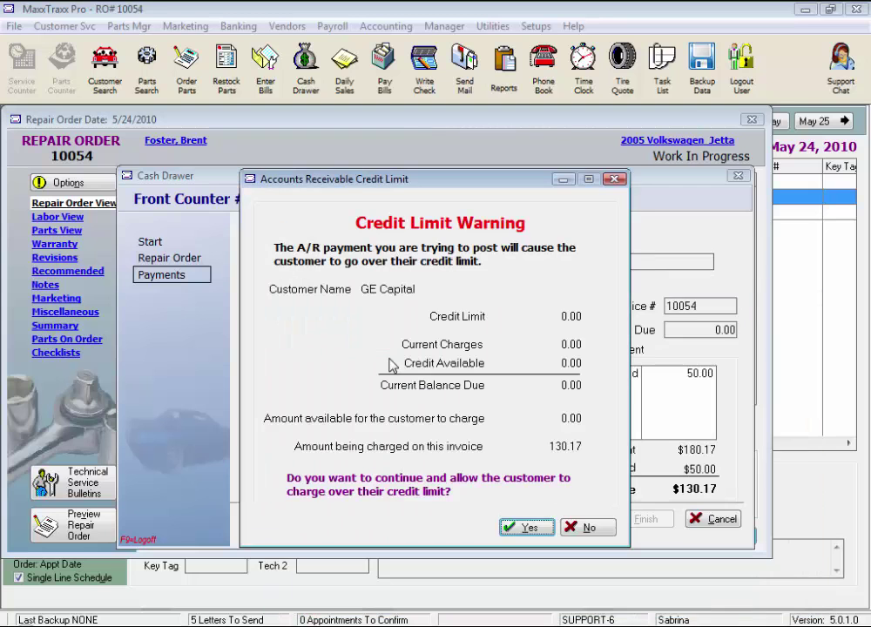
click(528, 528)
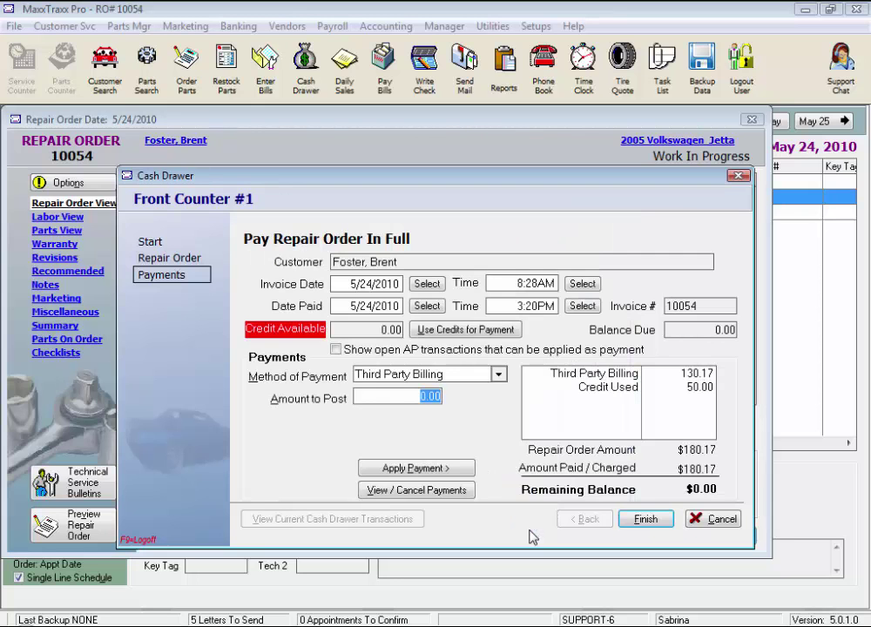
Finish payment with no new appointment, Don't Print, and close Marketing Letters.
click(649, 373)
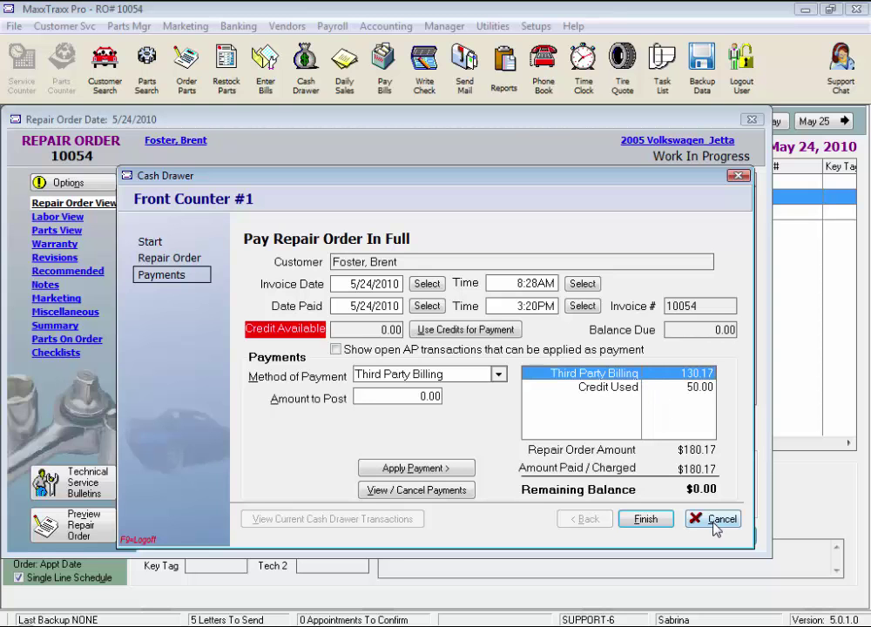
click(655, 523)
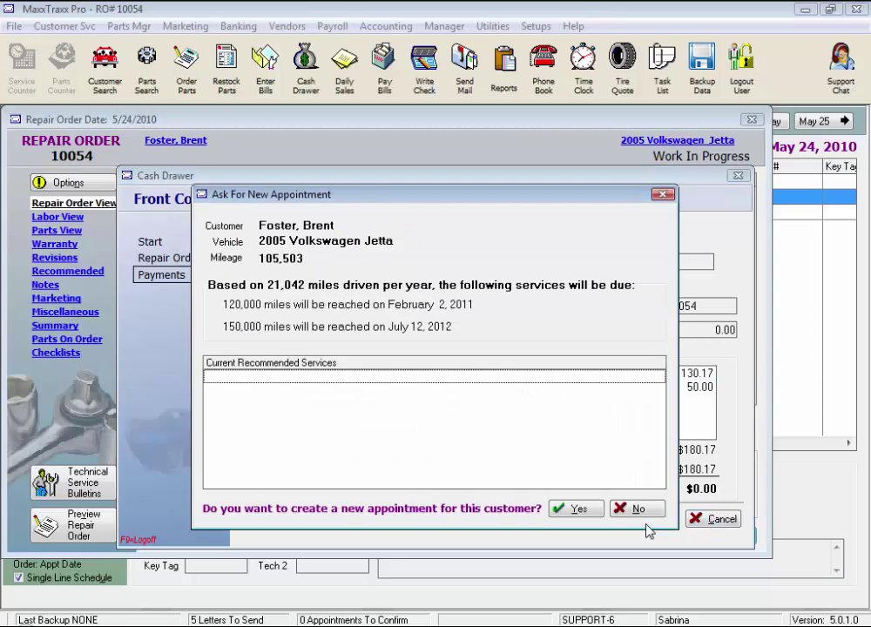
click(640, 510)
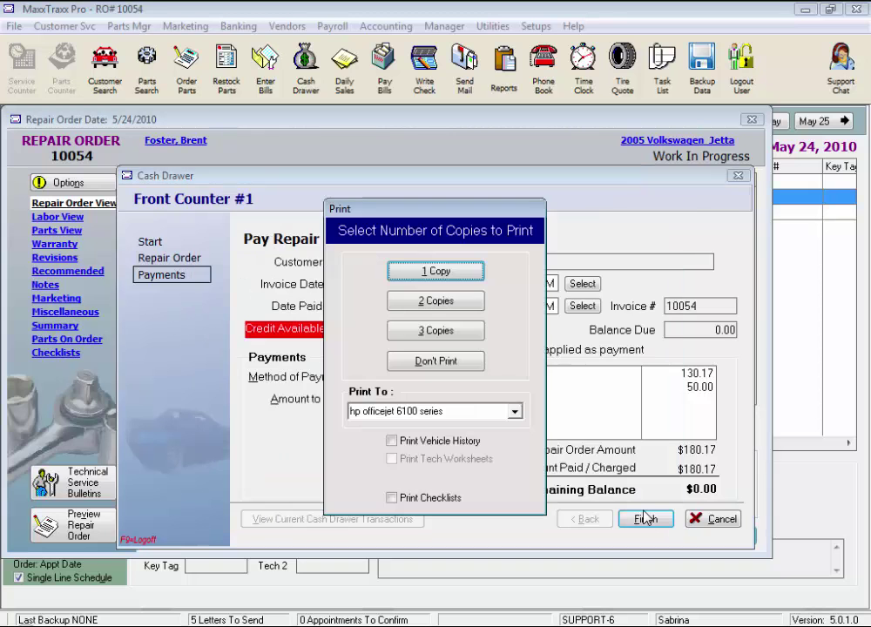
click(457, 362)
click(673, 449)
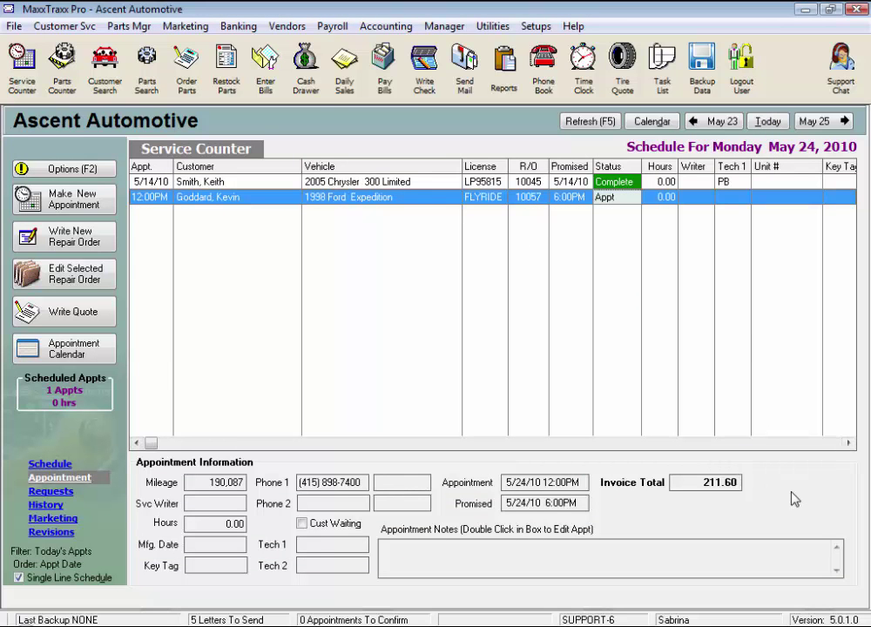